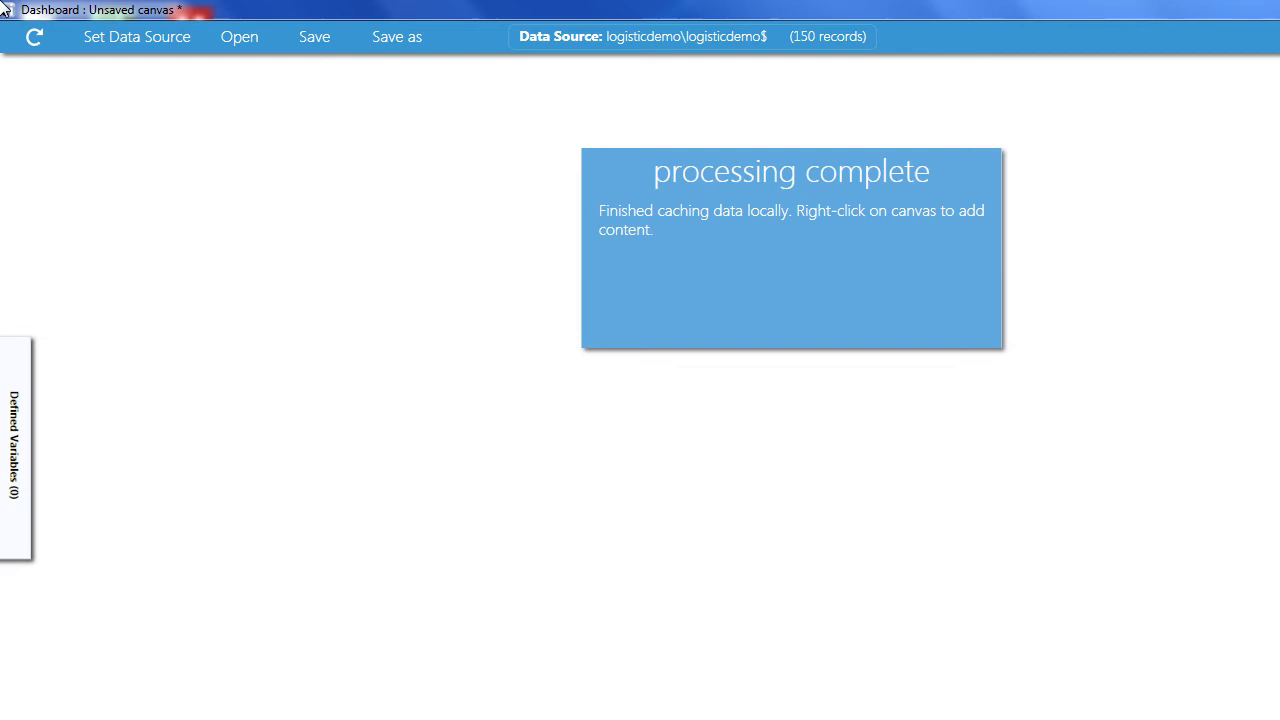
Add an MxN / 2x2 table gadget with outcome A-ILL and exposure HAM, and run it.
{"action": "right_click", "coordinate": [359, 246]}
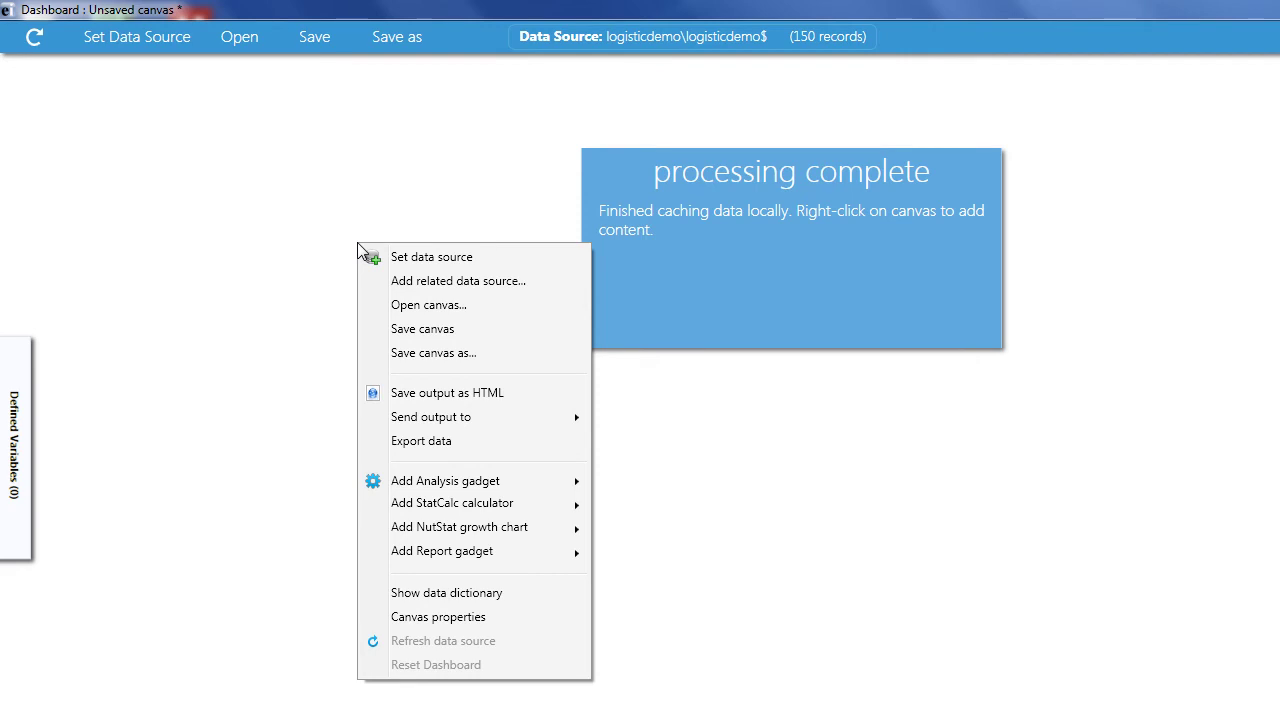
{"action": "mouse_move", "coordinate": [500, 481]}
{"action": "left_click", "coordinate": [590, 653]}
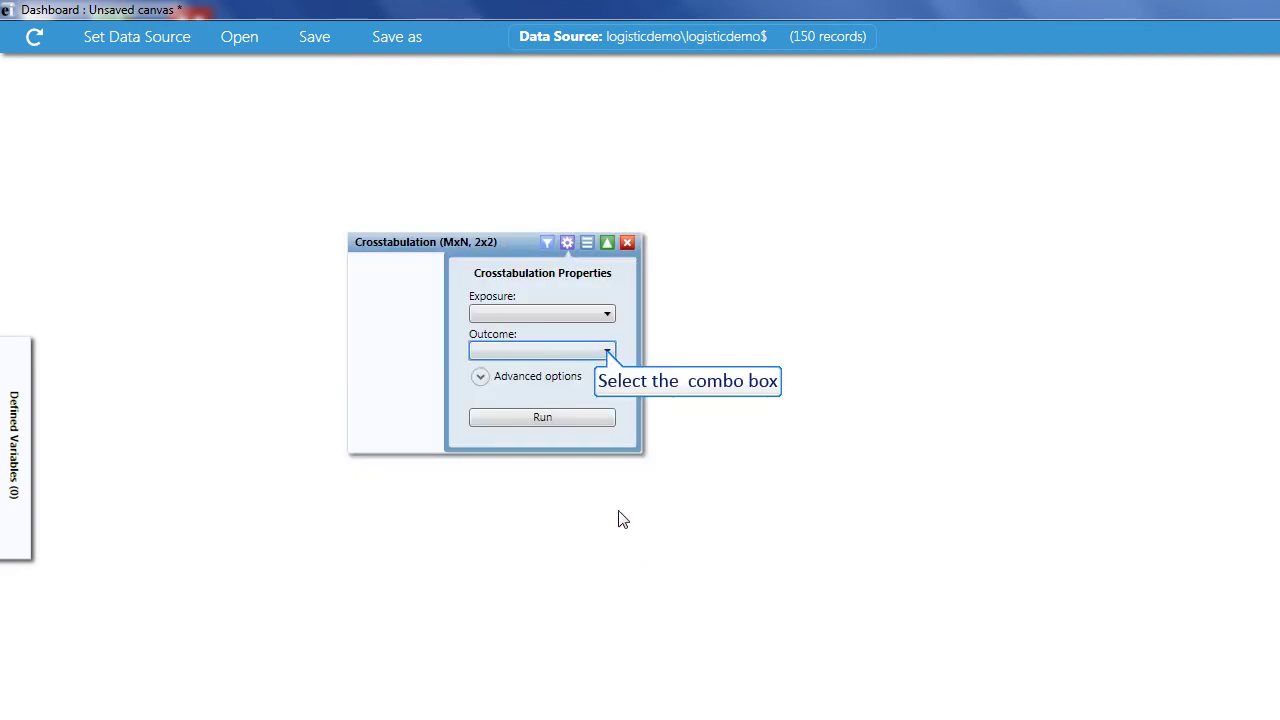
{"action": "left_click", "coordinate": [607, 352]}
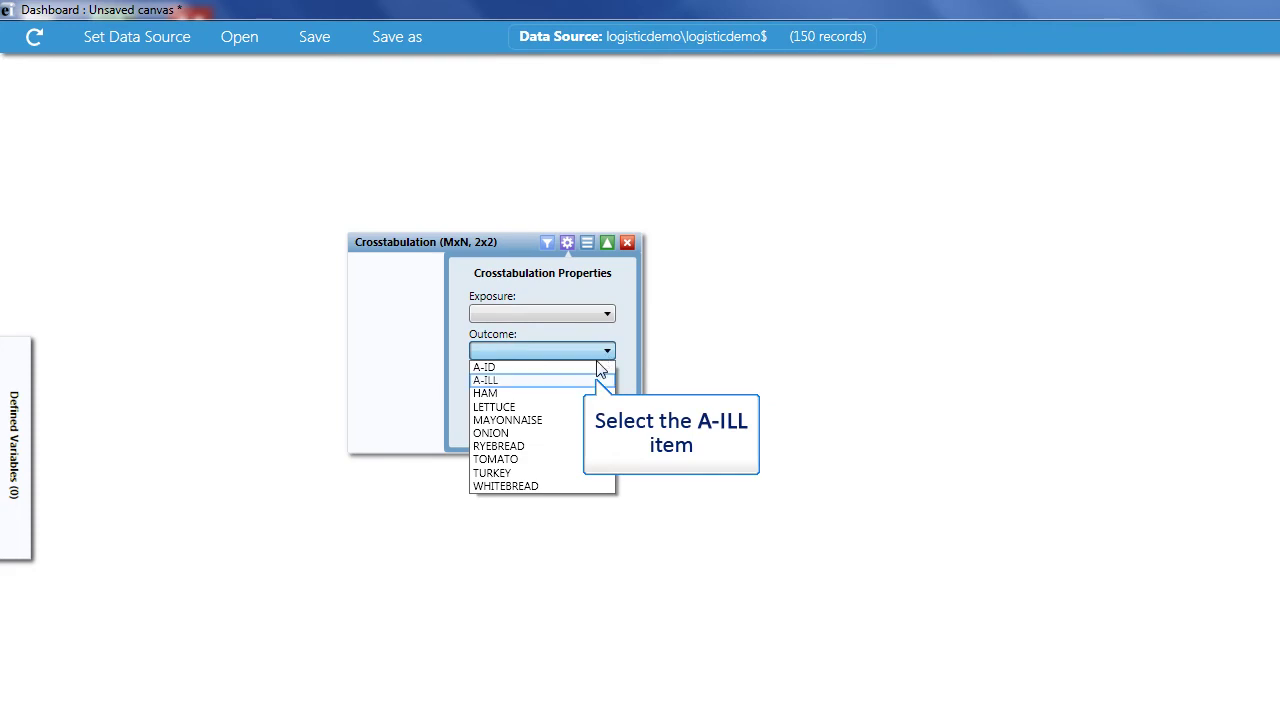
{"action": "left_click", "coordinate": [597, 378]}
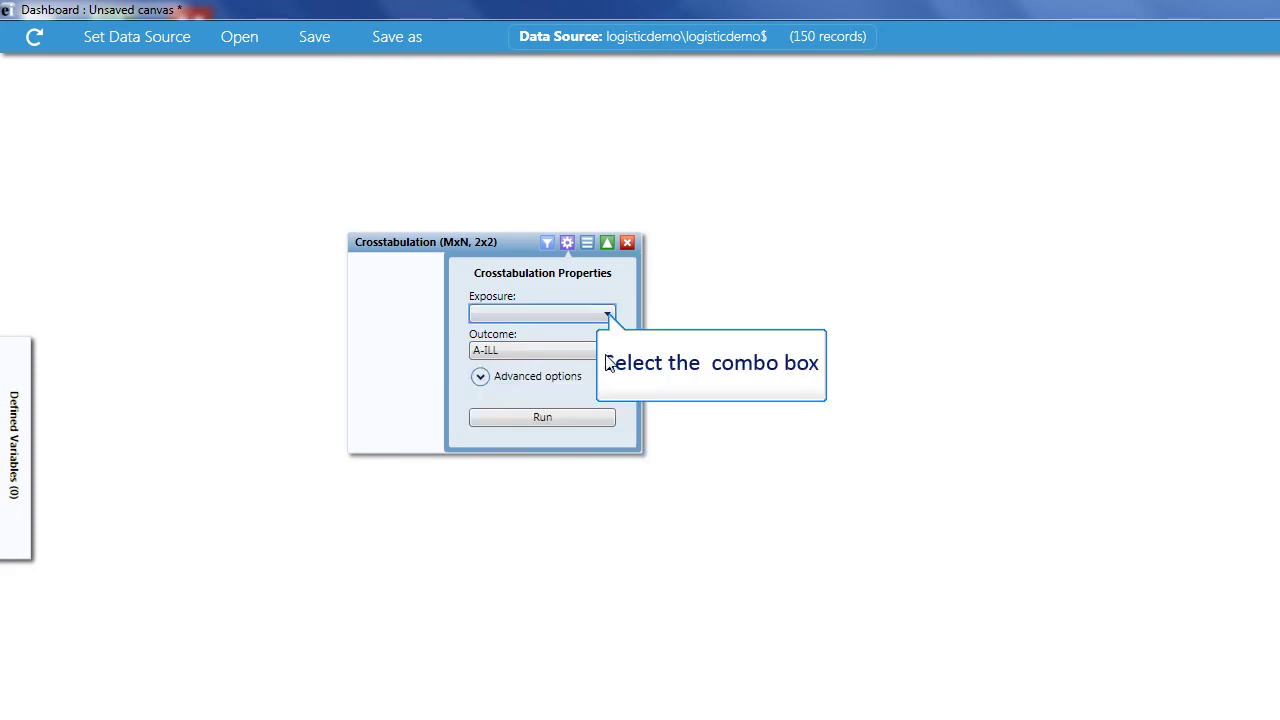
{"action": "left_click", "coordinate": [608, 316]}
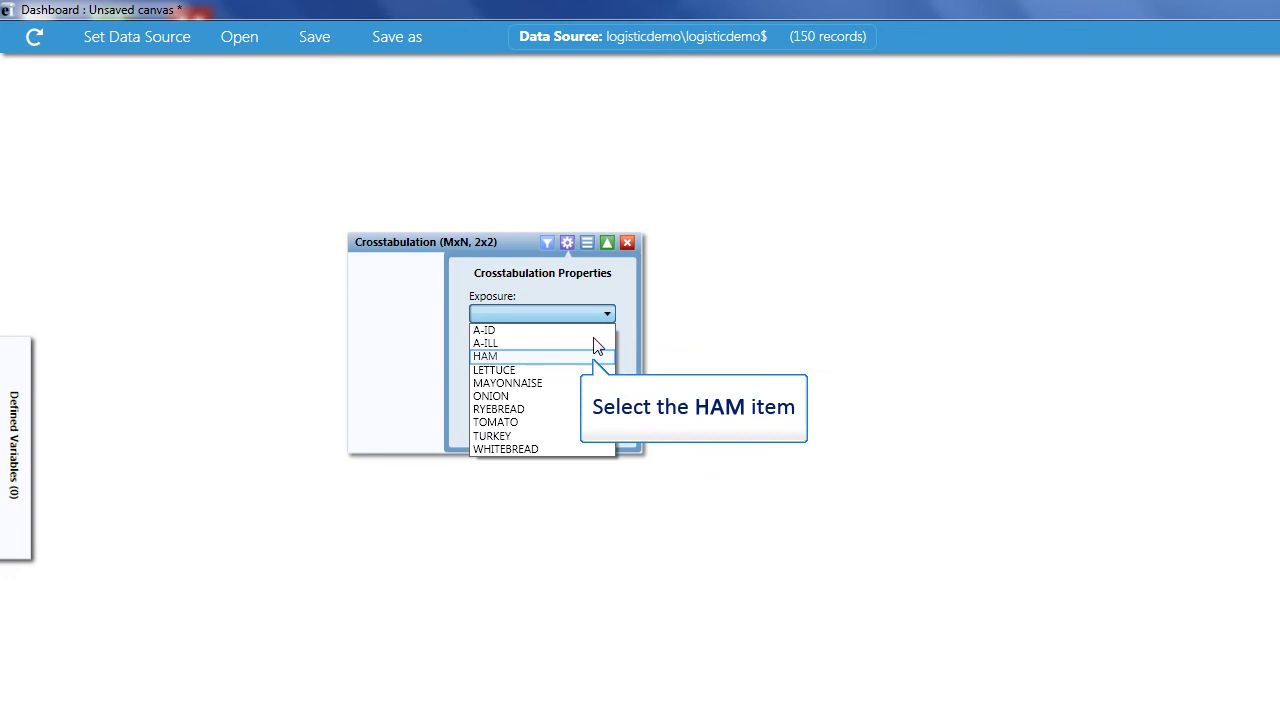
{"action": "left_click", "coordinate": [592, 357]}
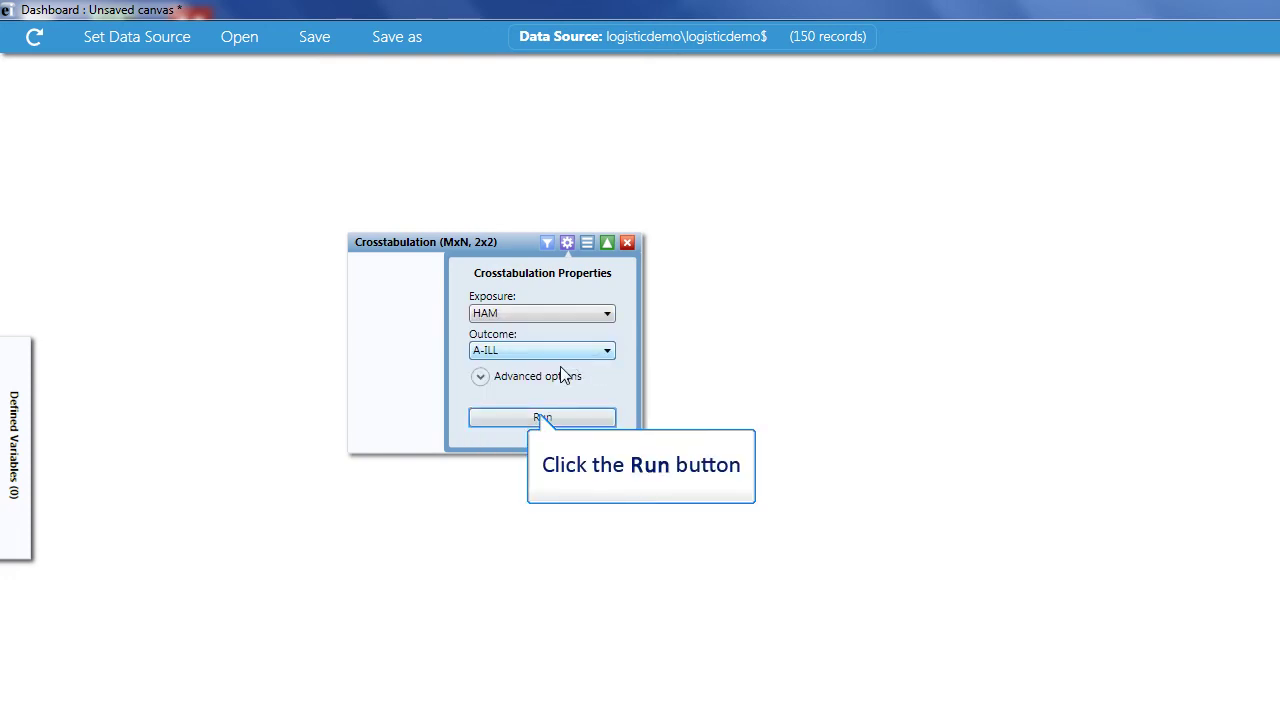
{"action": "left_click", "coordinate": [543, 418]}
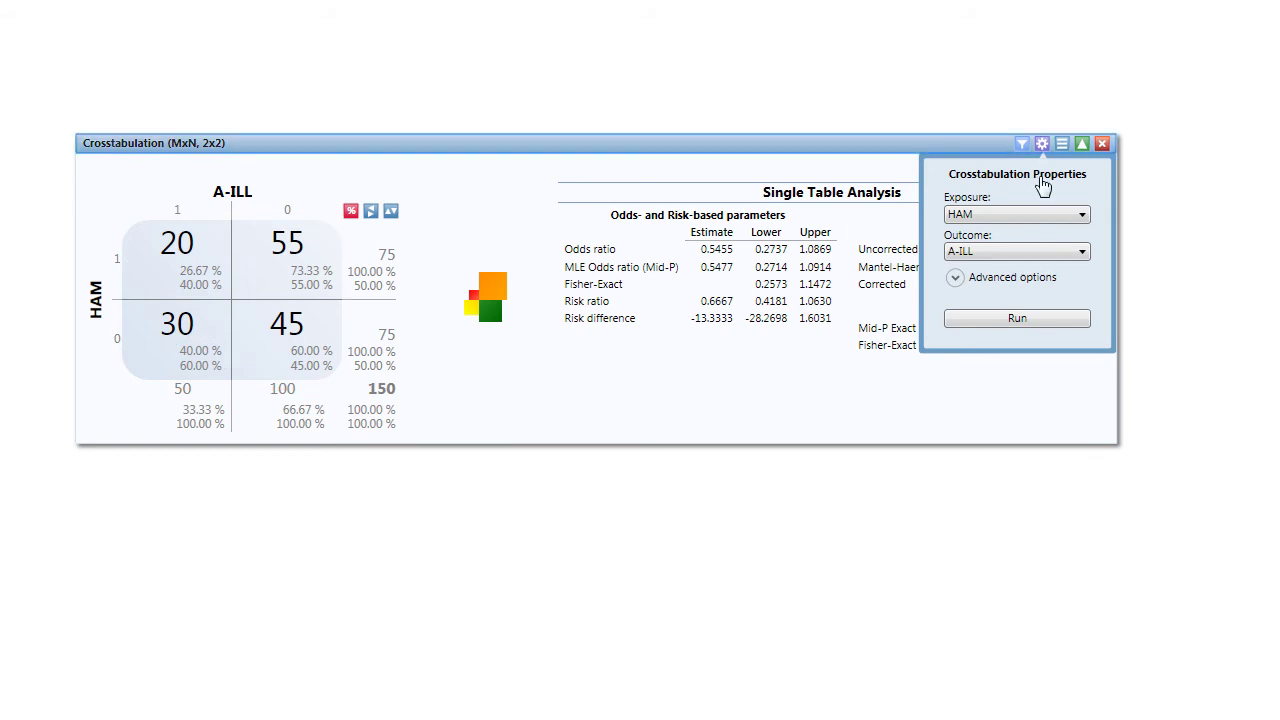
Hide the gadget settings to reveal the full HAM by A-ILL statistics.
{"action": "left_click", "coordinate": [1042, 144]}
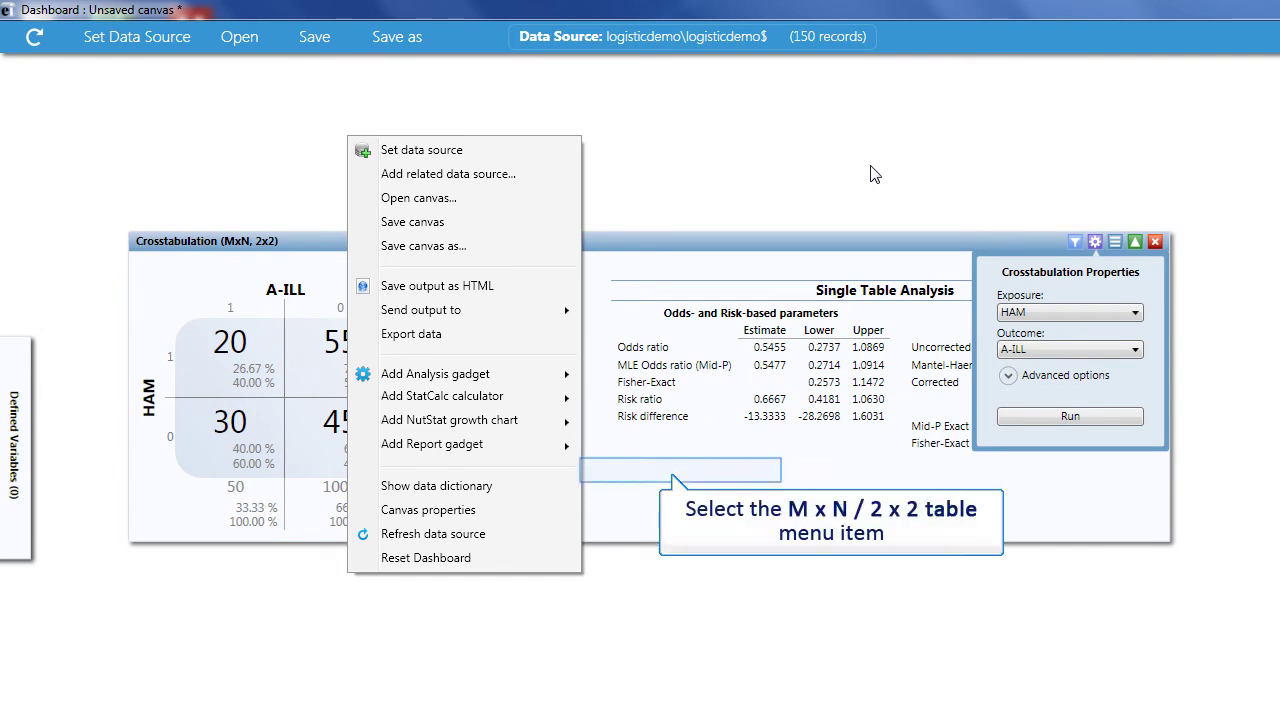
Add another 2x2 table gadget with outcome A-ILL and exposure LETTUCE, and run it.
{"action": "left_click", "coordinate": [675, 483]}
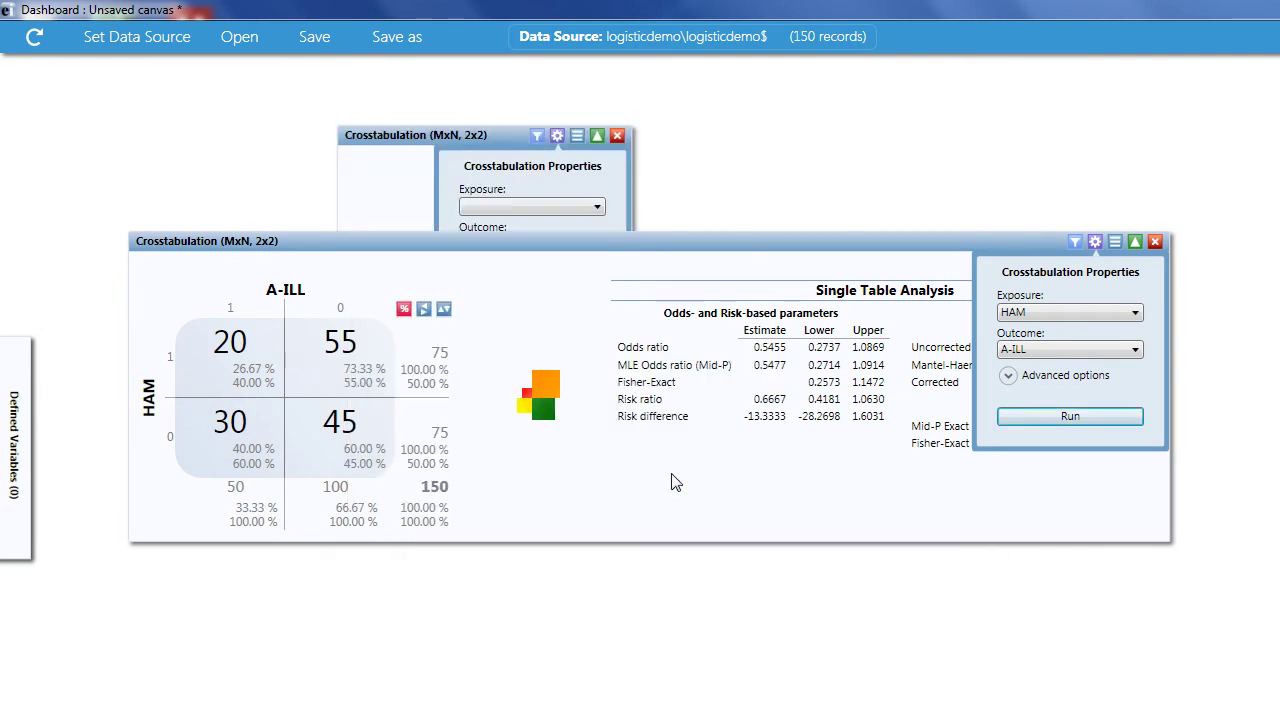
{"action": "left_click", "coordinate": [503, 194]}
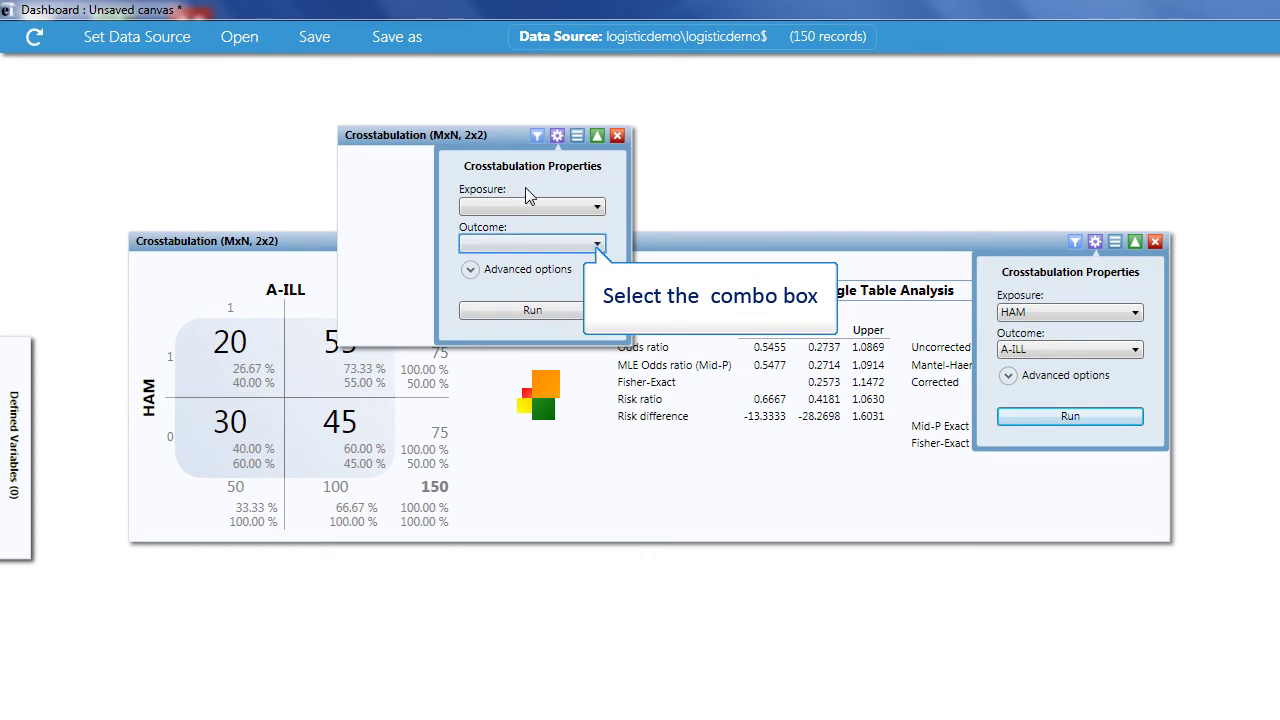
{"action": "left_click", "coordinate": [597, 244]}
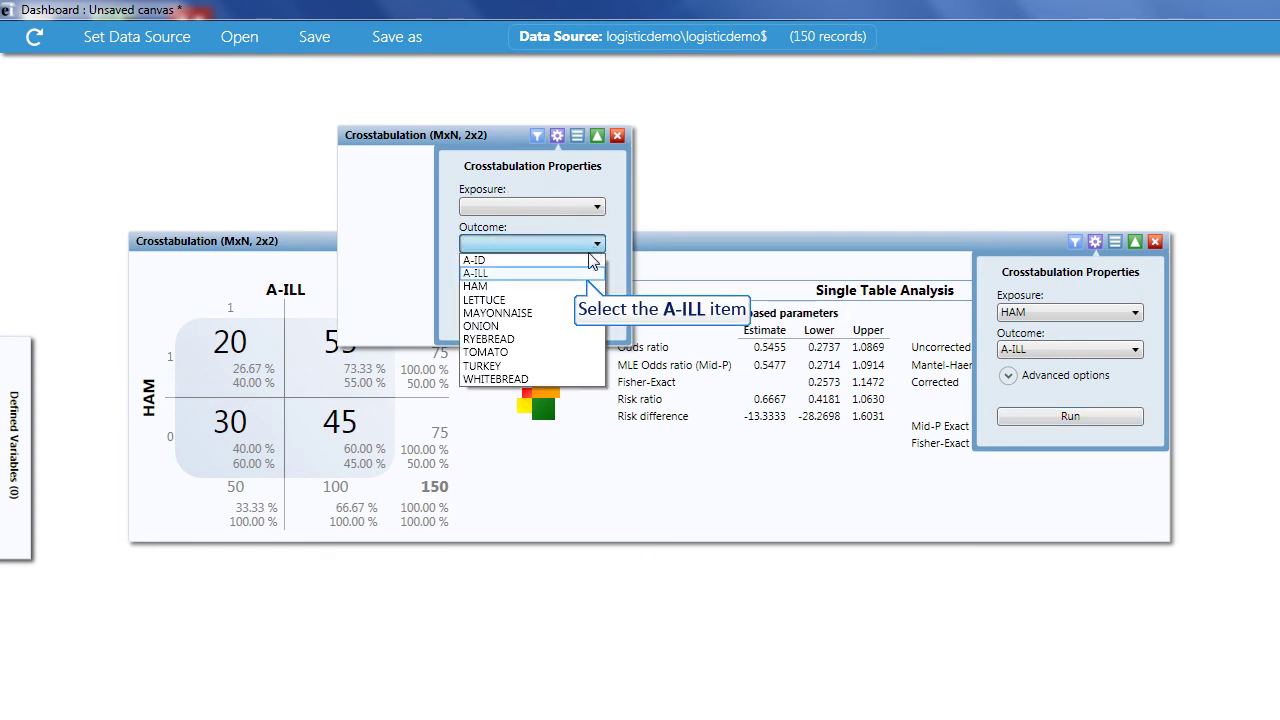
{"action": "left_click", "coordinate": [590, 273]}
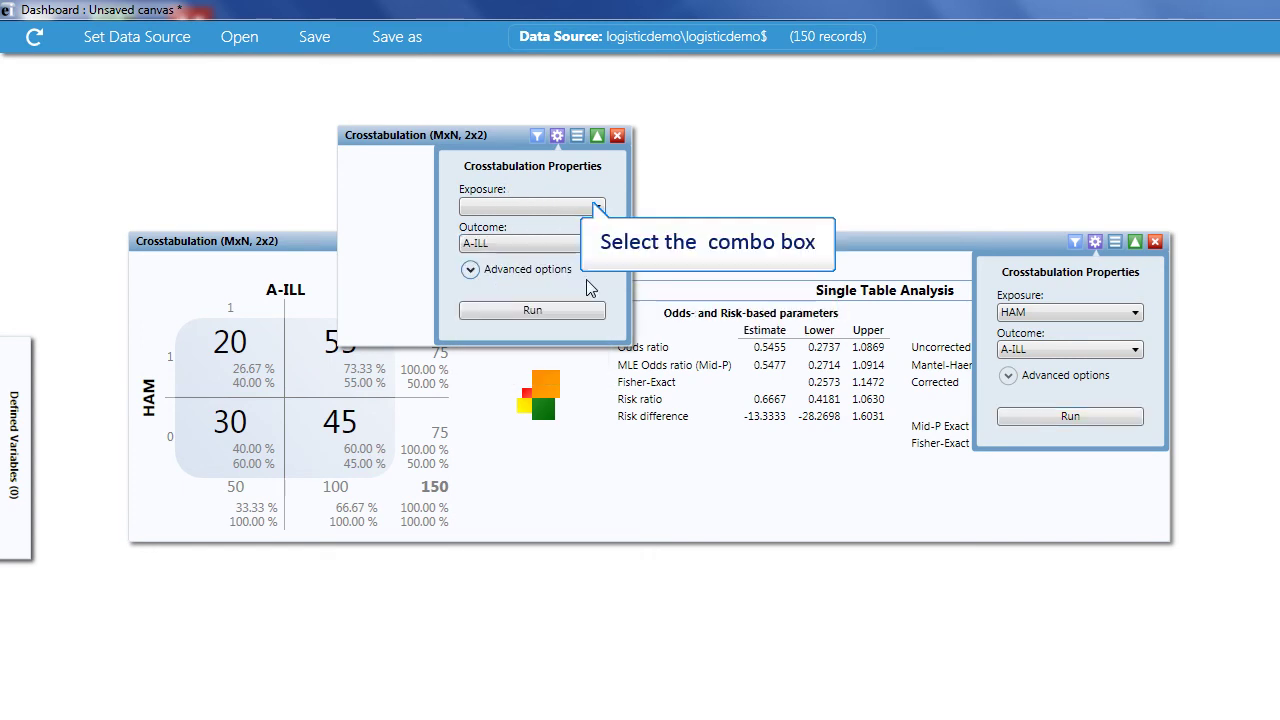
{"action": "left_click", "coordinate": [595, 207]}
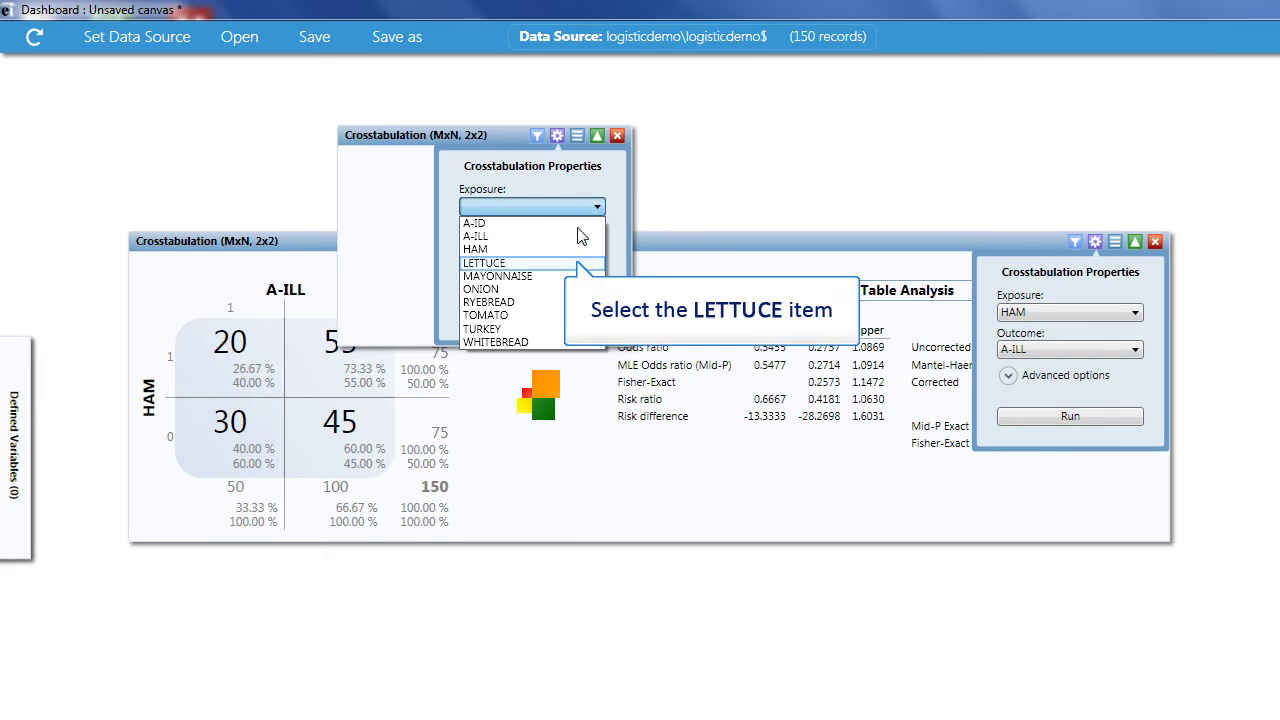
{"action": "left_click", "coordinate": [576, 262]}
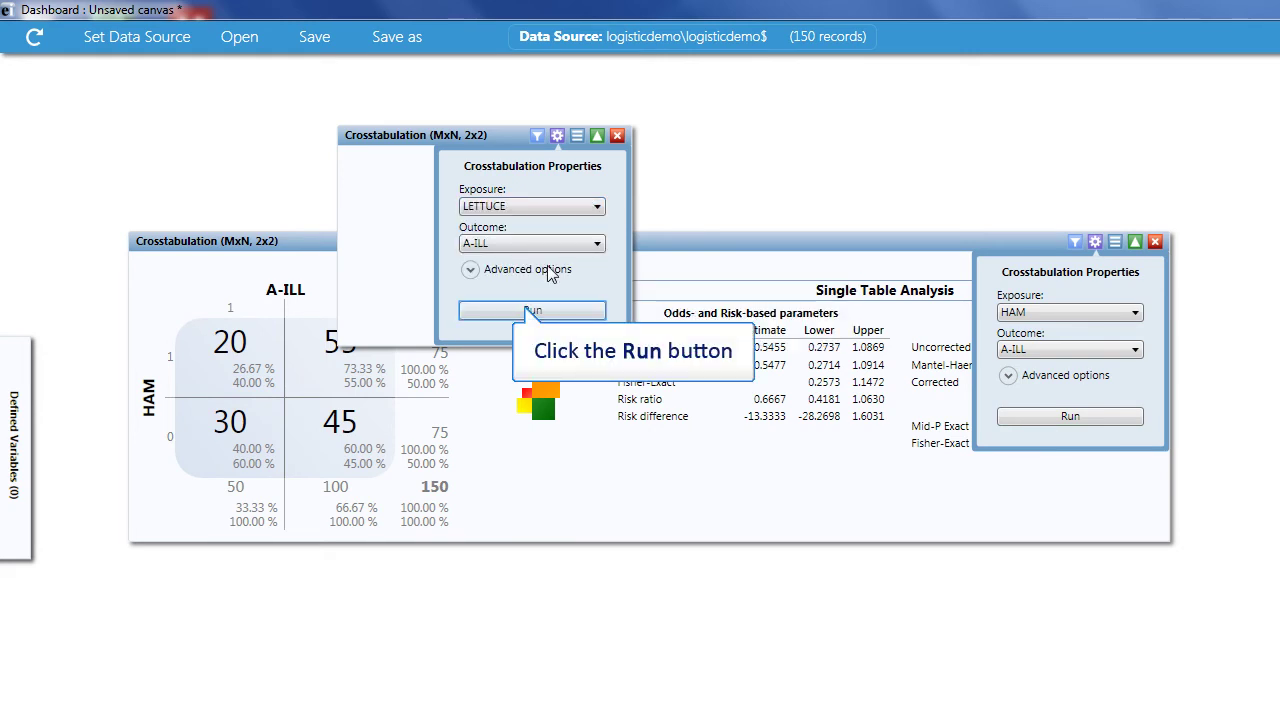
{"action": "left_click", "coordinate": [531, 311]}
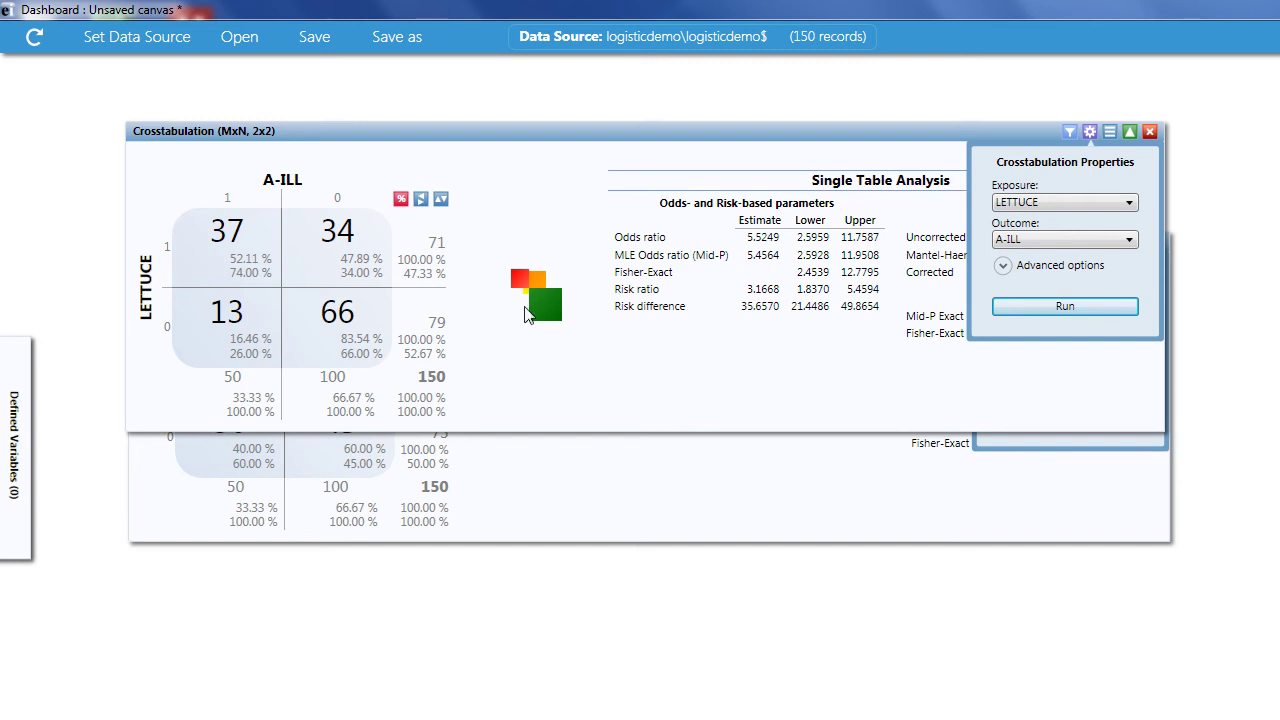
Expand the Defined Variables side panel to show the variable definitions list.
{"action": "mouse_move", "coordinate": [20, 425]}
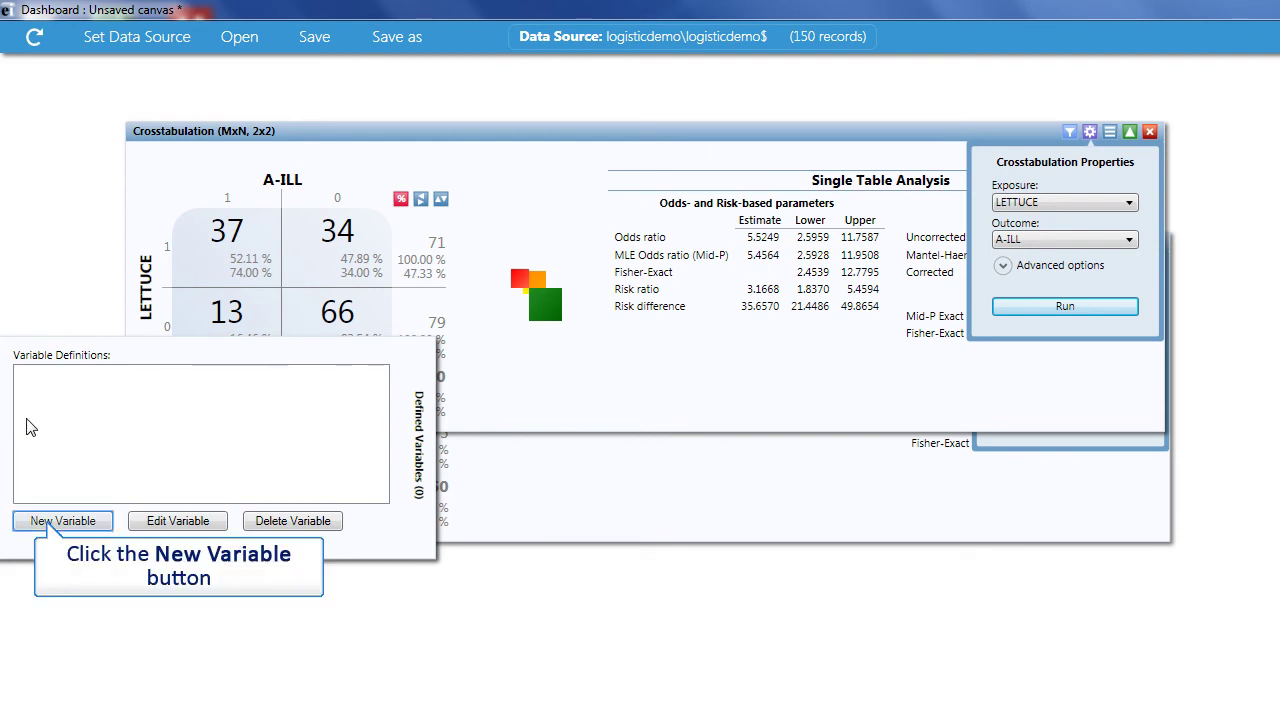
Create a variable group named 'Foods' covering HAM through WHITEBREAD.
{"action": "left_click", "coordinate": [50, 523]}
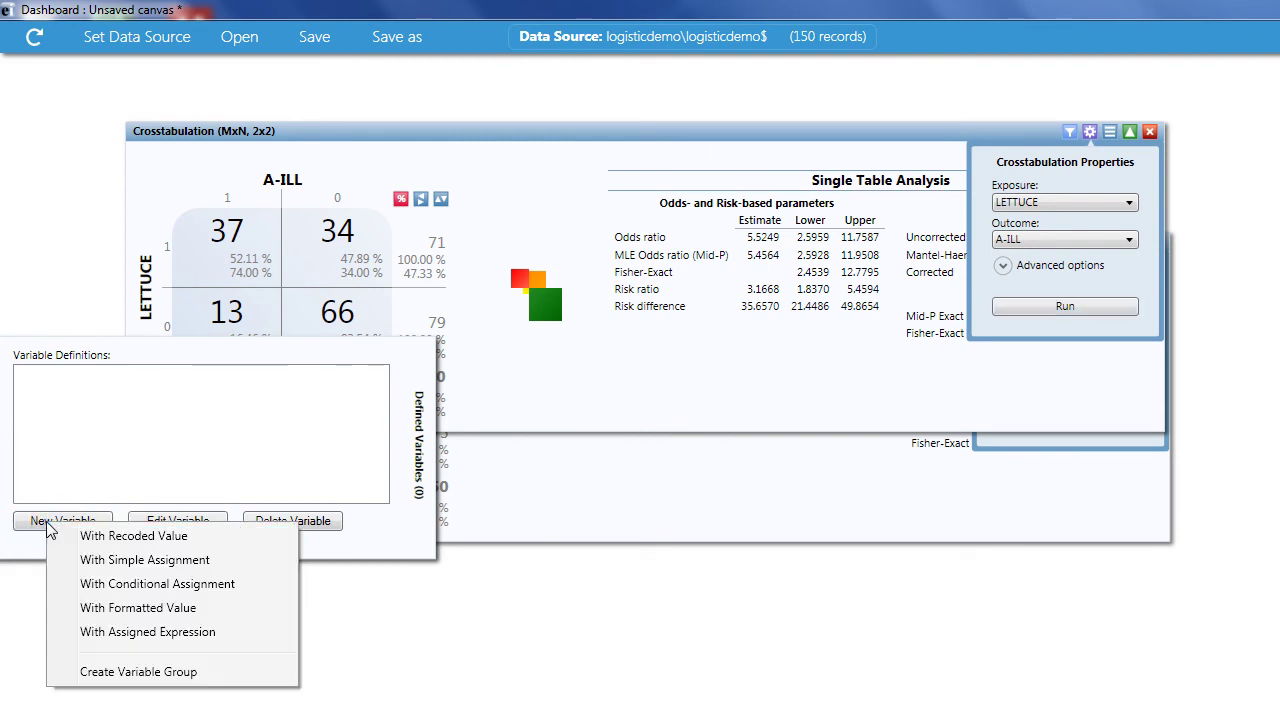
{"action": "left_click", "coordinate": [94, 671]}
{"action": "left_click", "coordinate": [176, 160]}
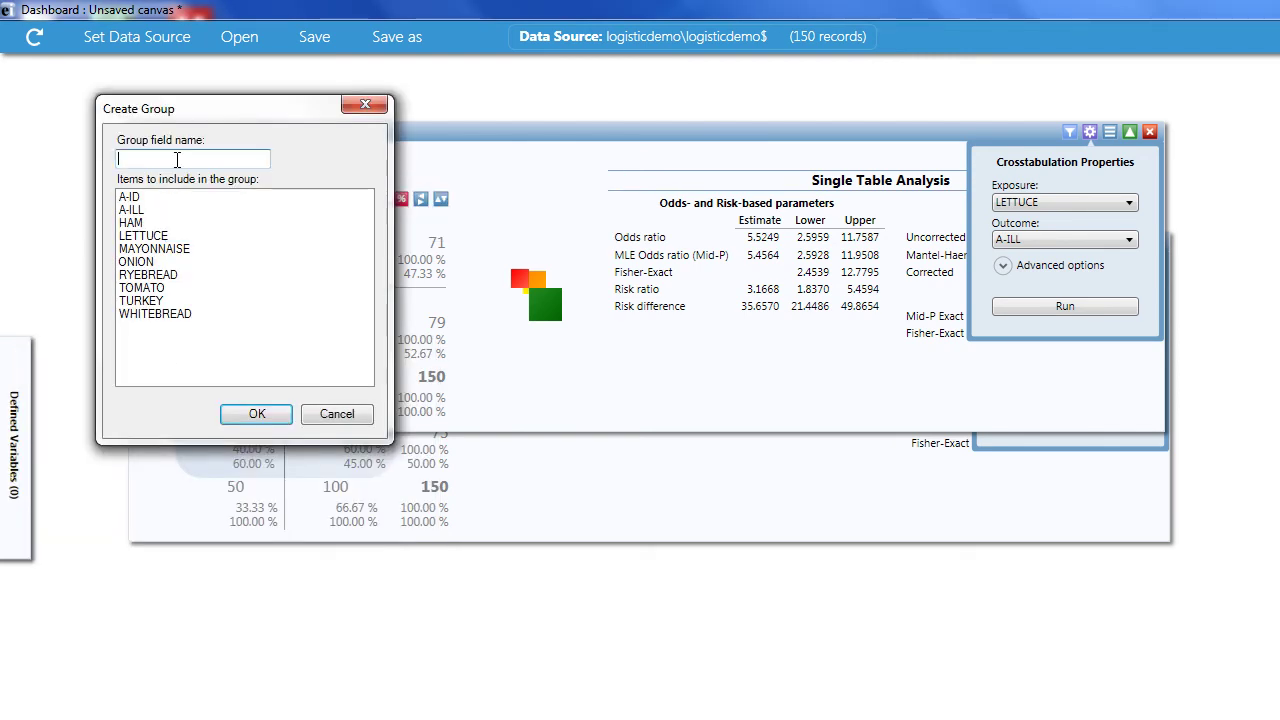
{"action": "type", "text": "Foods"}
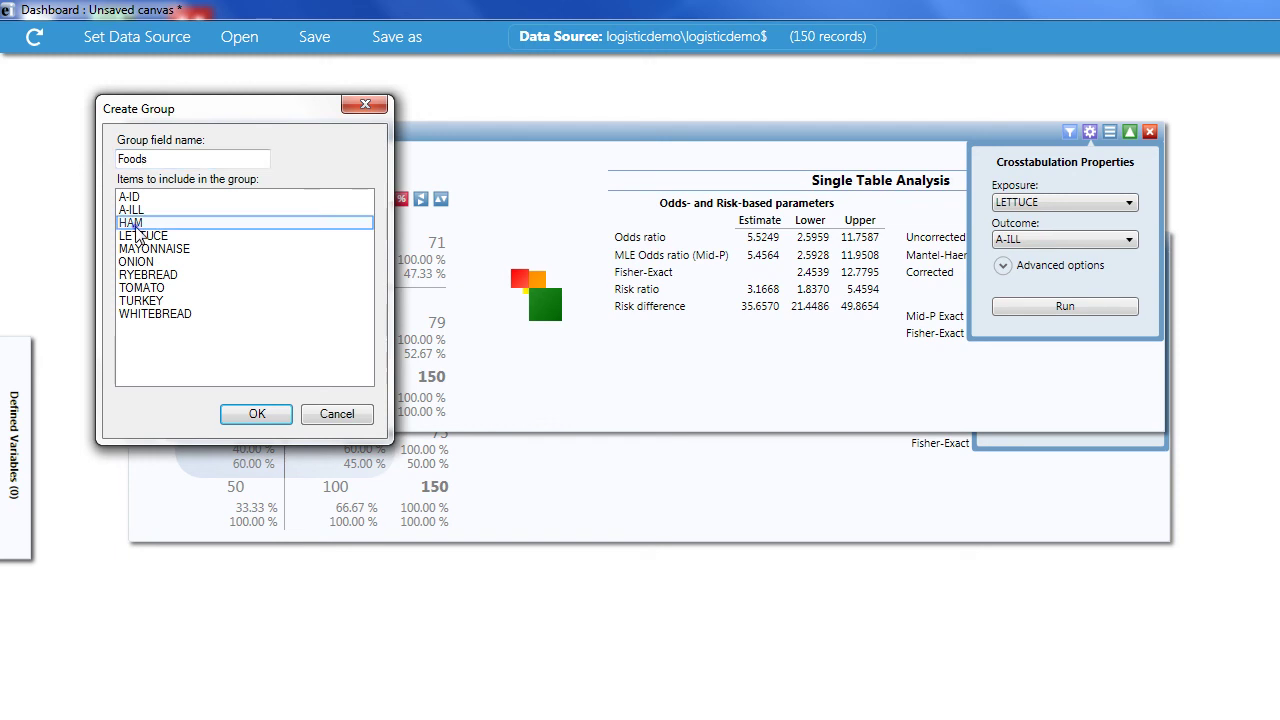
{"action": "left_click", "coordinate": [137, 229]}
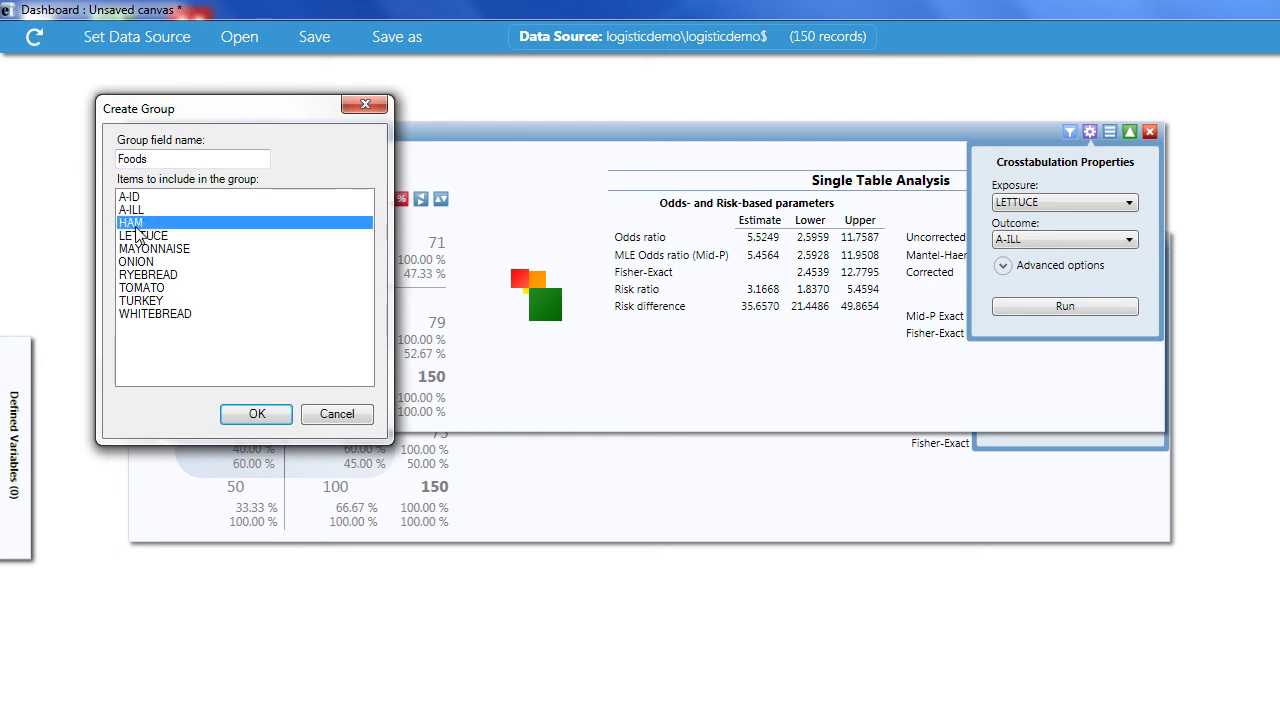
{"action": "key", "text": "shift+Down"}
{"action": "key", "text": "shift+Down"}
{"action": "key", "text": "shift+Down"}
{"action": "key", "text": "shift+Down"}
{"action": "key", "text": "shift+Down"}
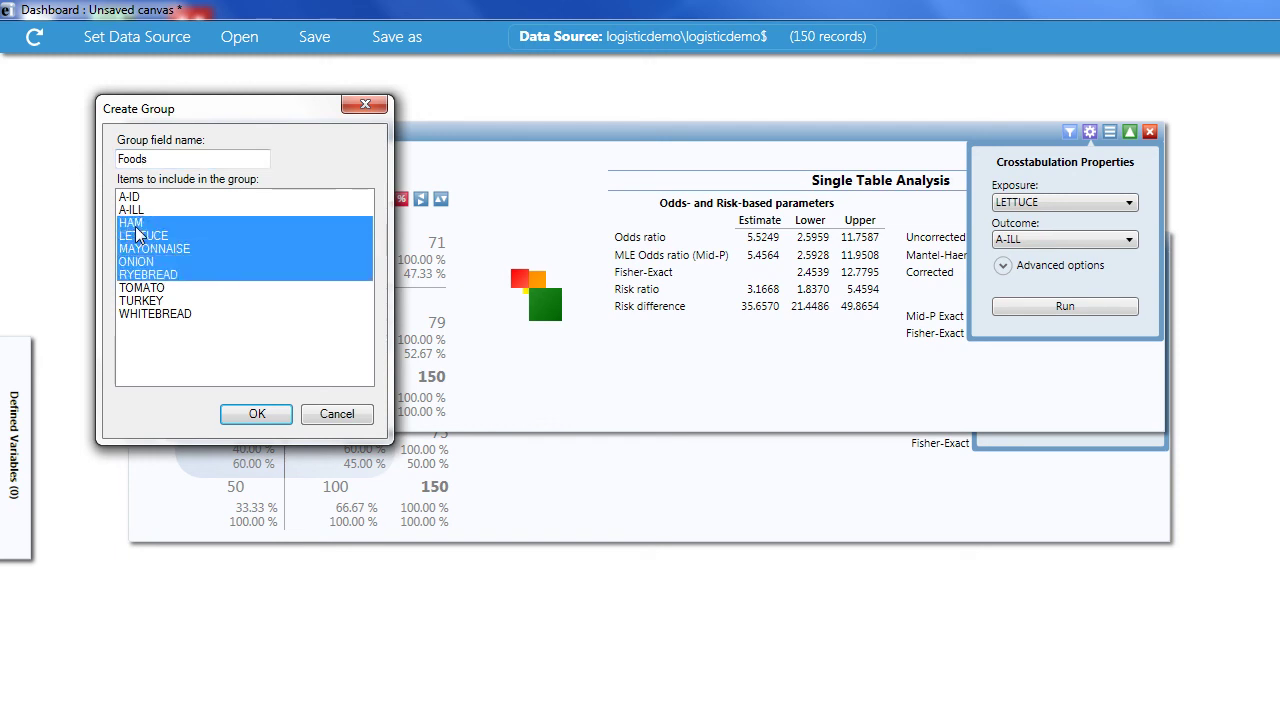
{"action": "key", "text": "shift+Down"}
{"action": "key", "text": "shift+Down"}
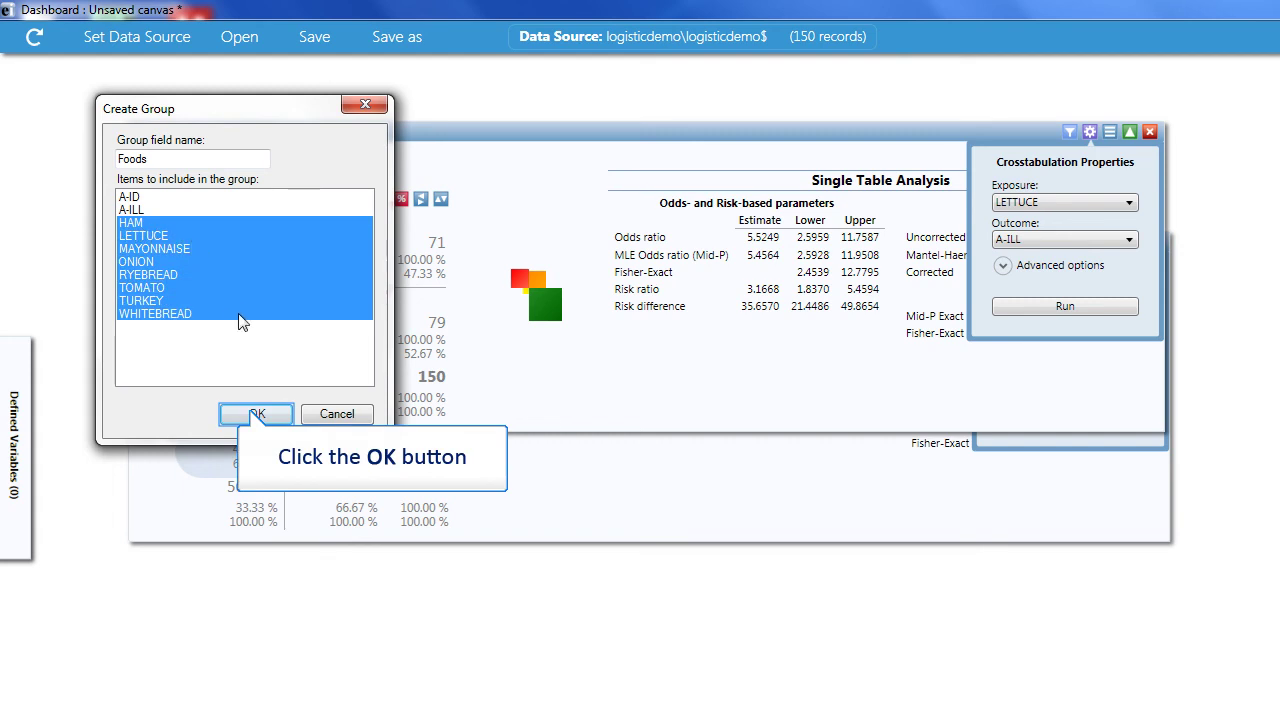
{"action": "left_click", "coordinate": [255, 414]}
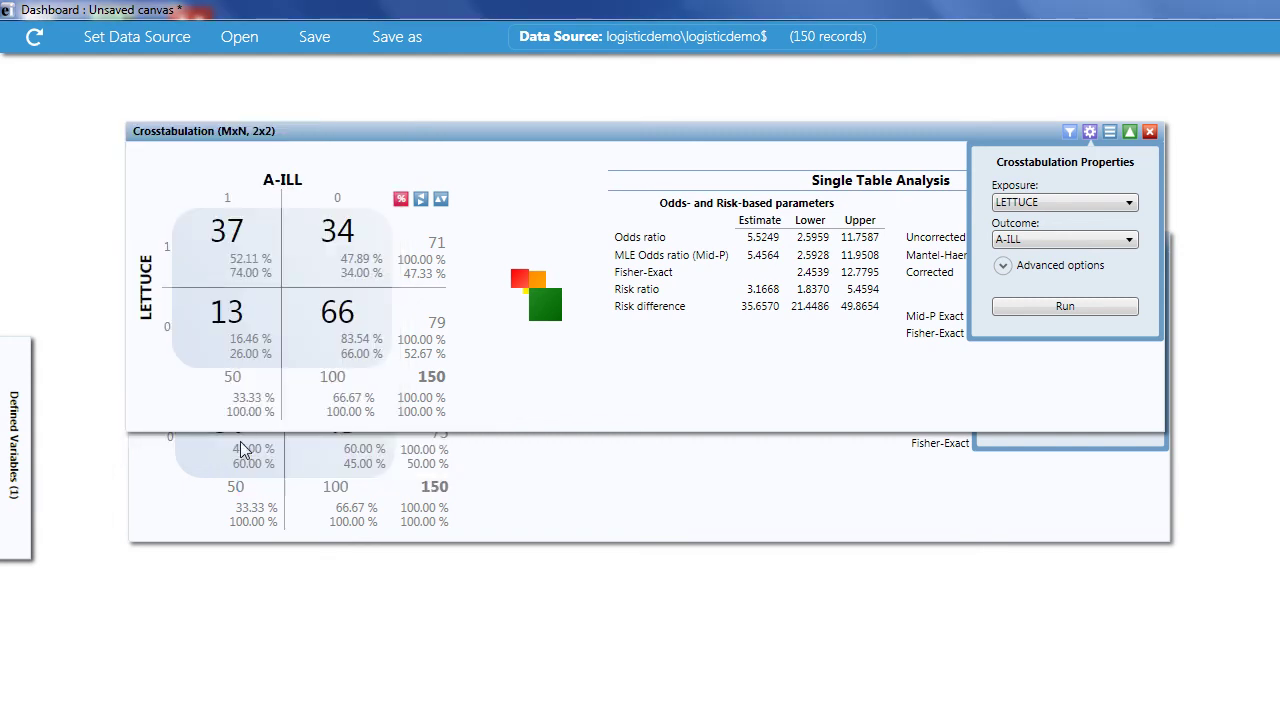
Add a third 2x2 table gadget with outcome A-ILL and exposure Foods, and run it.
{"action": "right_click", "coordinate": [240, 580]}
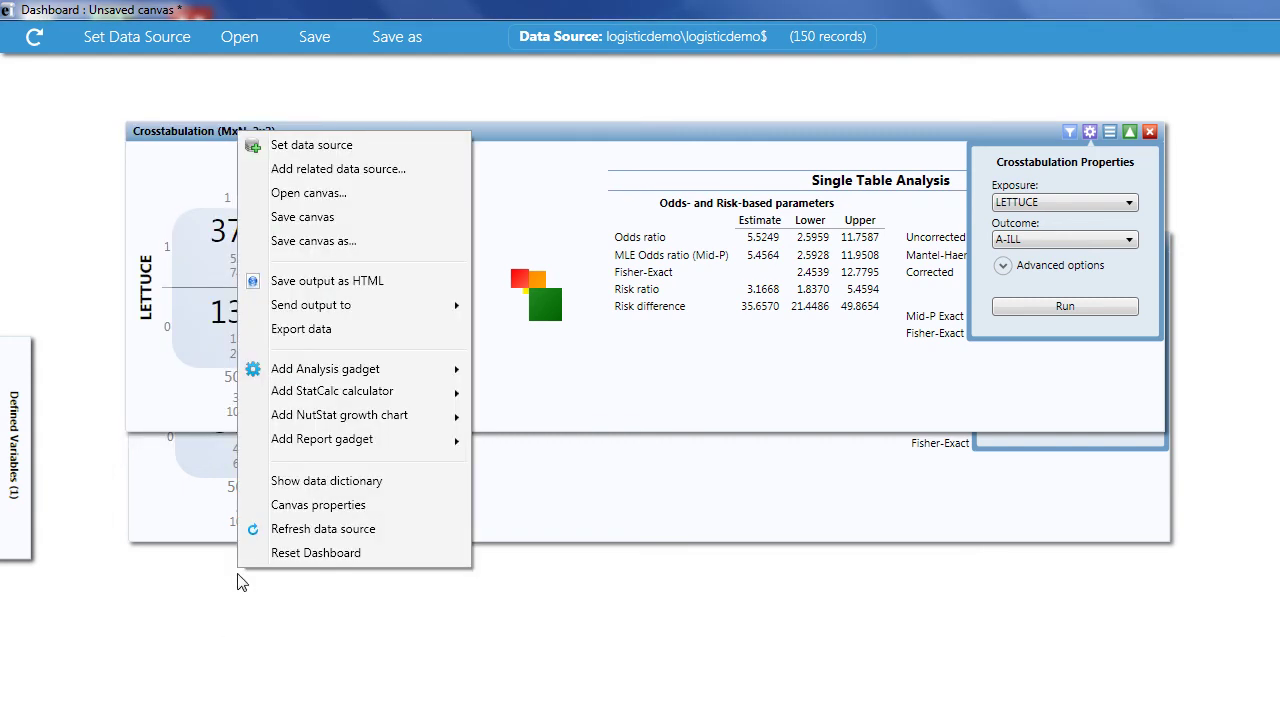
{"action": "left_click", "coordinate": [556, 470]}
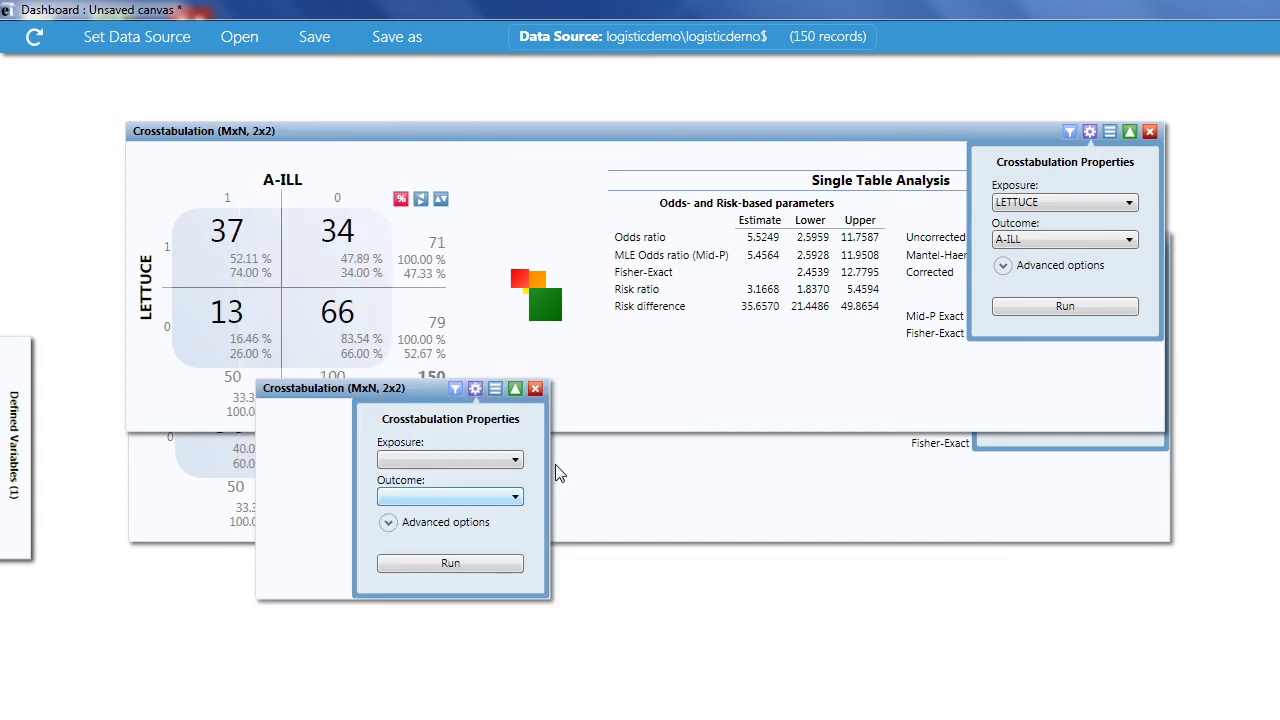
{"action": "left_click", "coordinate": [512, 497]}
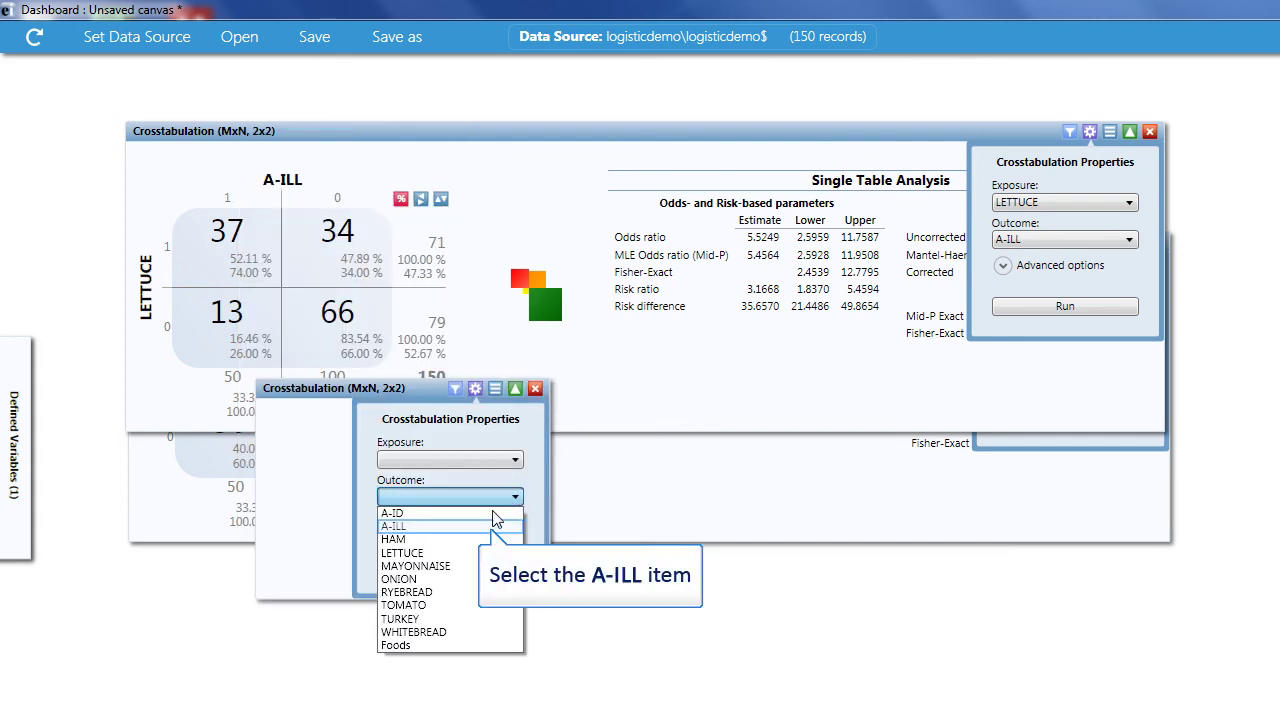
{"action": "left_click", "coordinate": [490, 526]}
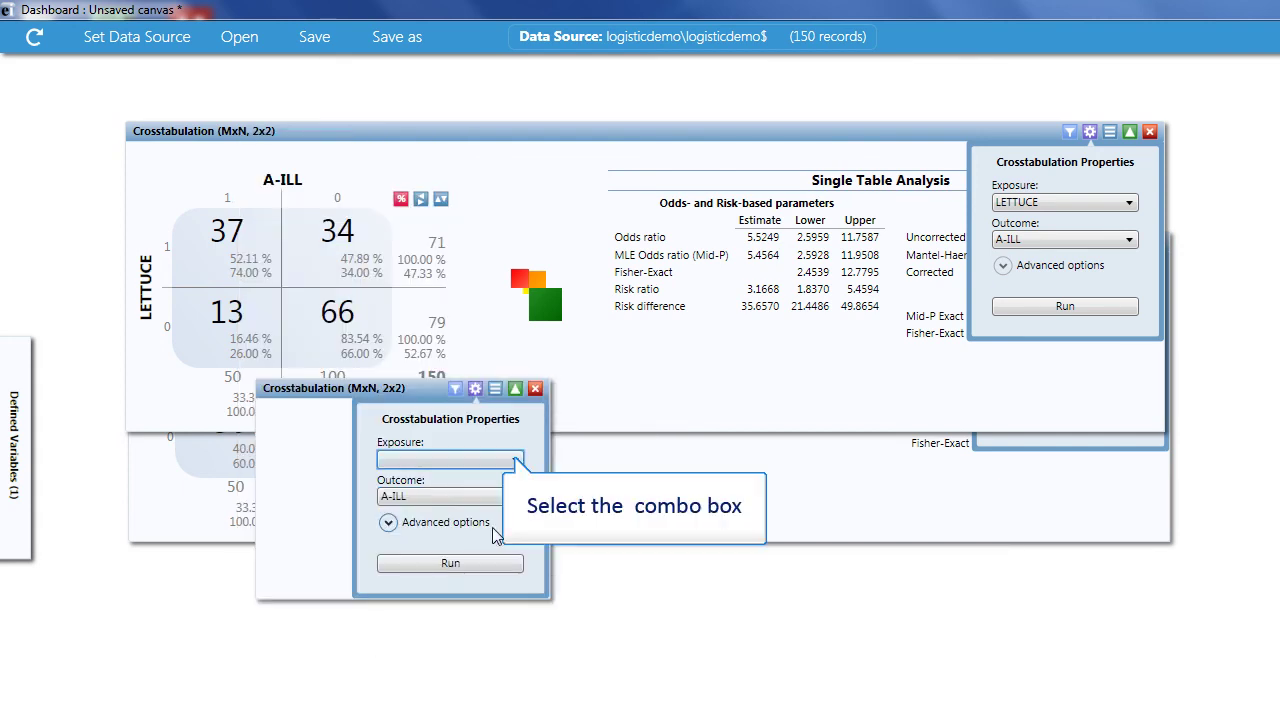
{"action": "left_click", "coordinate": [516, 461]}
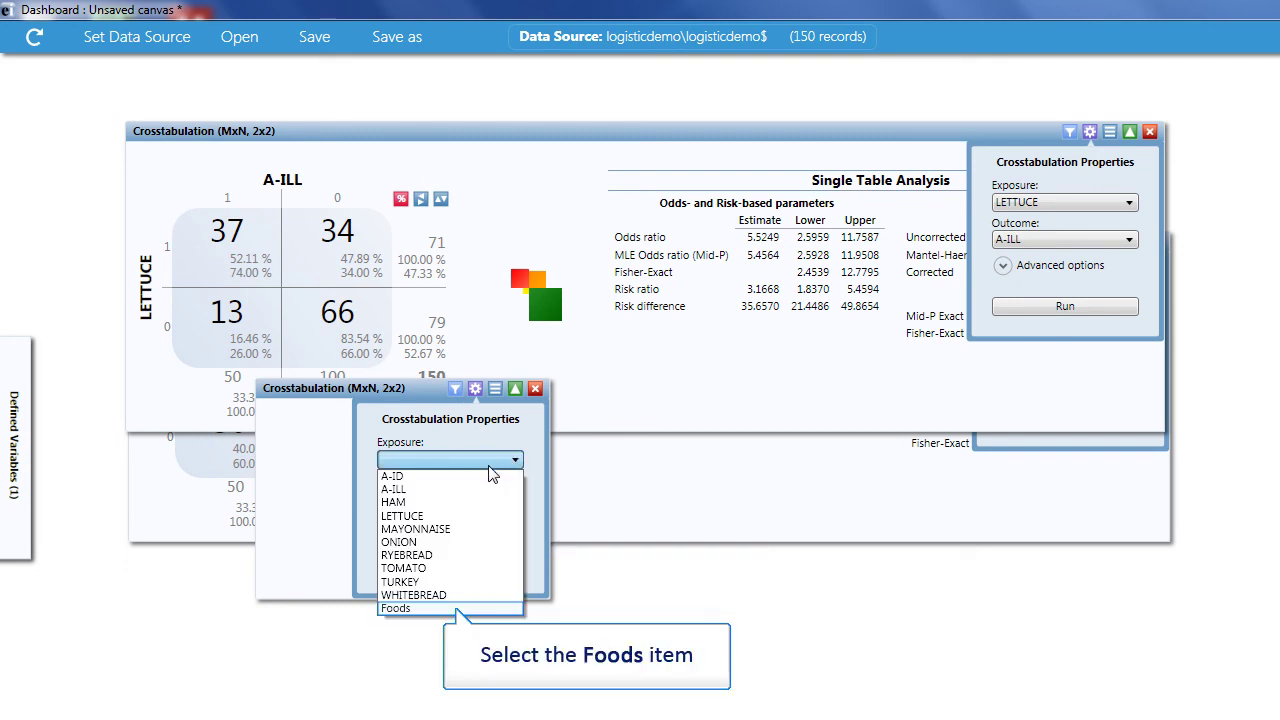
{"action": "left_click", "coordinate": [457, 608]}
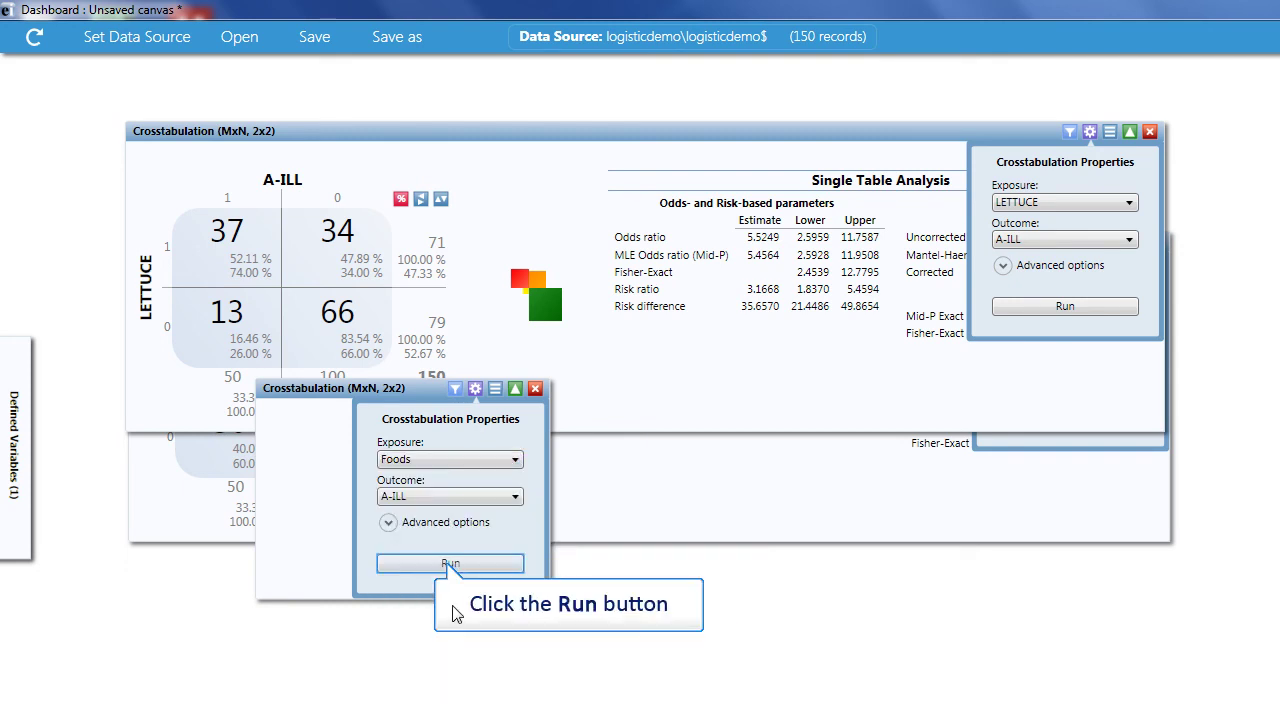
{"action": "left_click", "coordinate": [449, 564]}
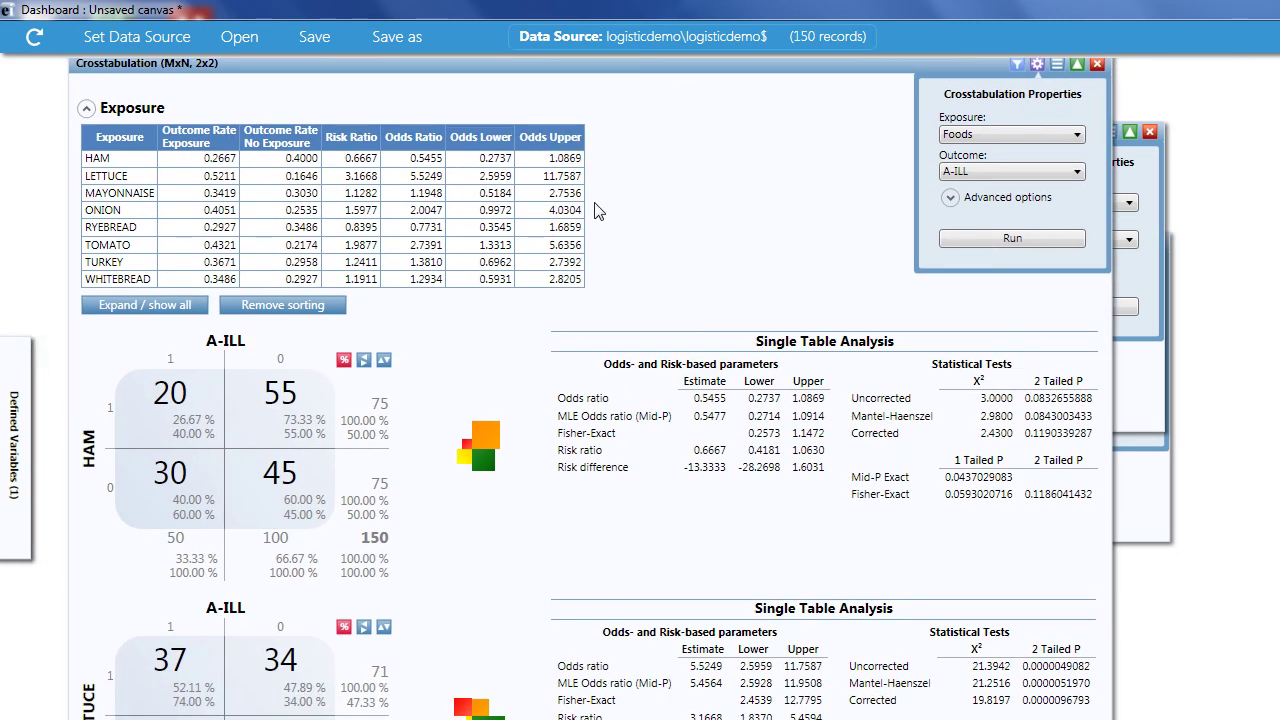
Scroll through the Foods exposure summary and the HAM and LETTUCE 2x2 tables.
{"action": "scroll", "coordinate": [600, 125], "scroll_direction": "down", "scroll_amount": 3}
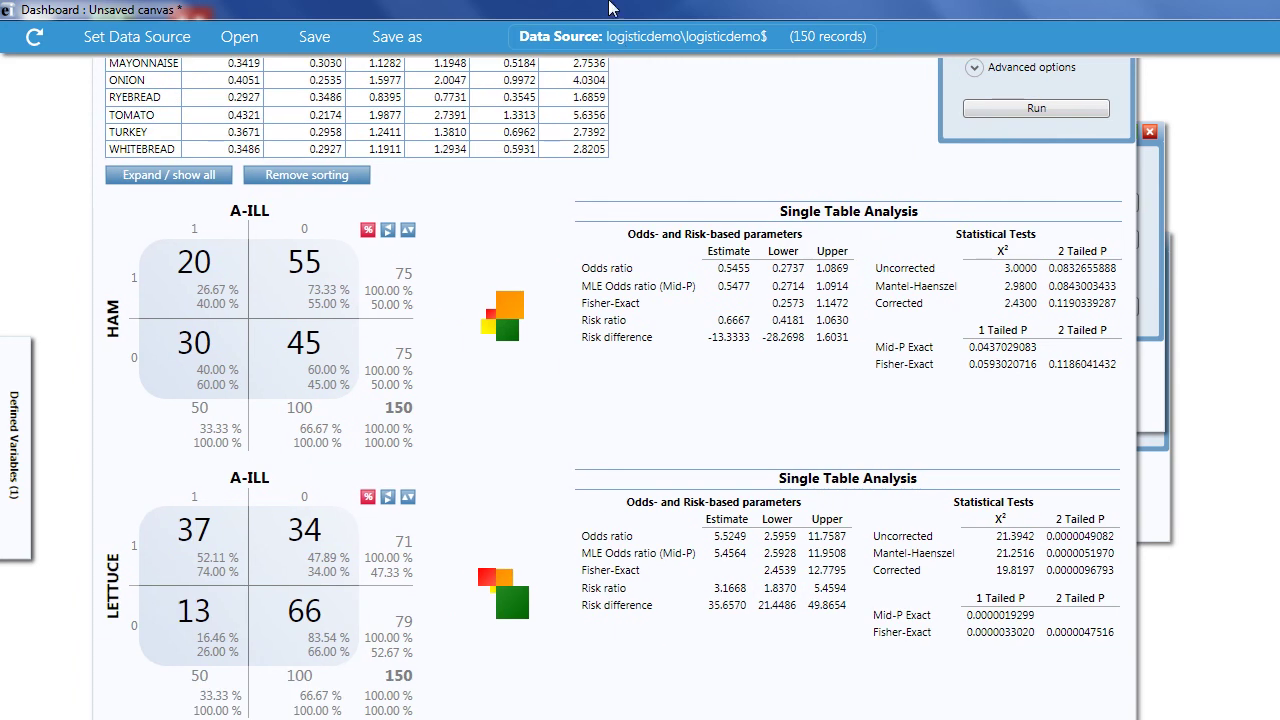
{"action": "scroll", "coordinate": [598, 127], "scroll_direction": "down", "scroll_amount": 1}
{"action": "scroll", "coordinate": [600, 180], "scroll_direction": "up", "scroll_amount": 3}
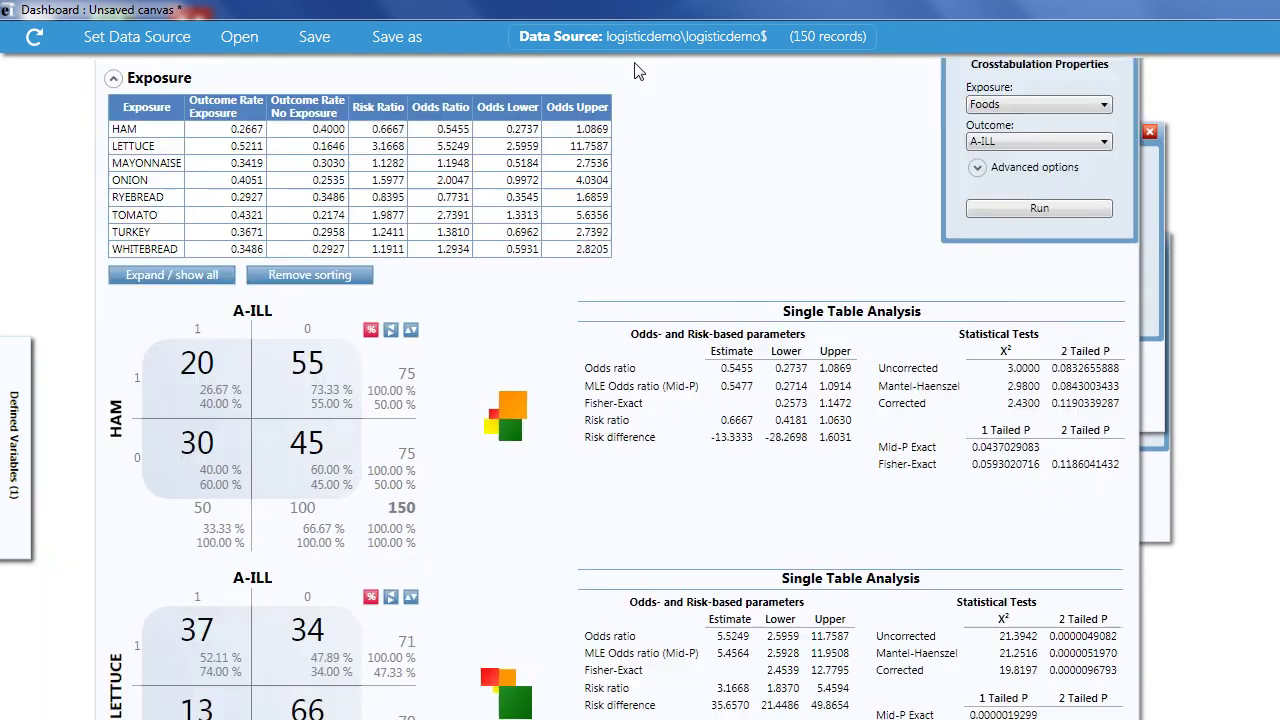
{"action": "scroll", "coordinate": [640, 72], "scroll_direction": "down", "scroll_amount": 2}
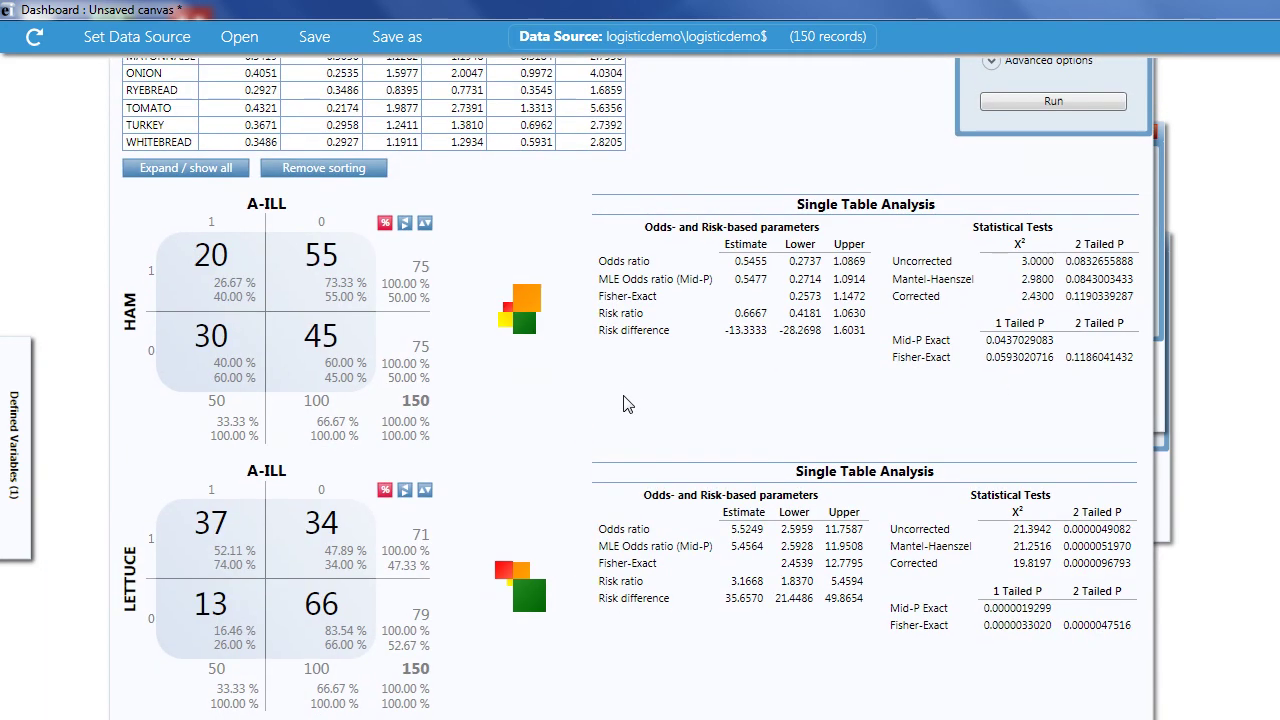
{"action": "scroll", "coordinate": [666, 170], "scroll_direction": "up", "scroll_amount": 2}
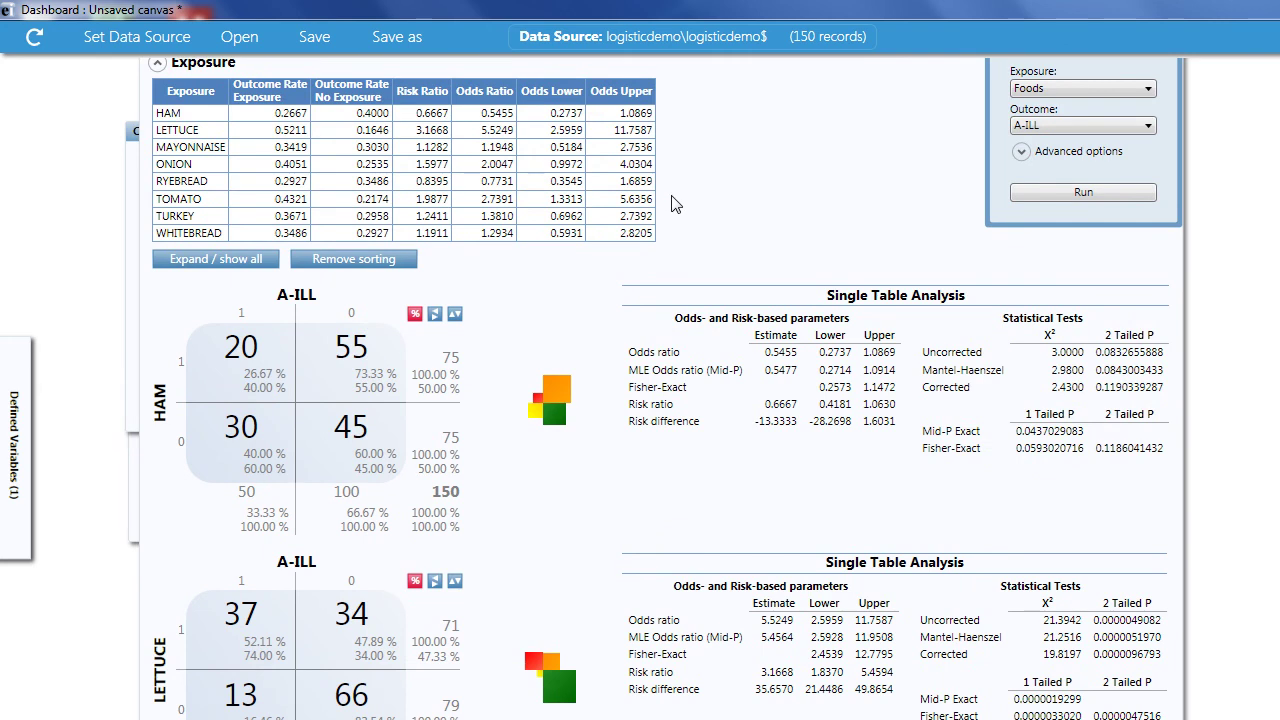
{"action": "scroll", "coordinate": [679, 248], "scroll_direction": "up", "scroll_amount": 1}
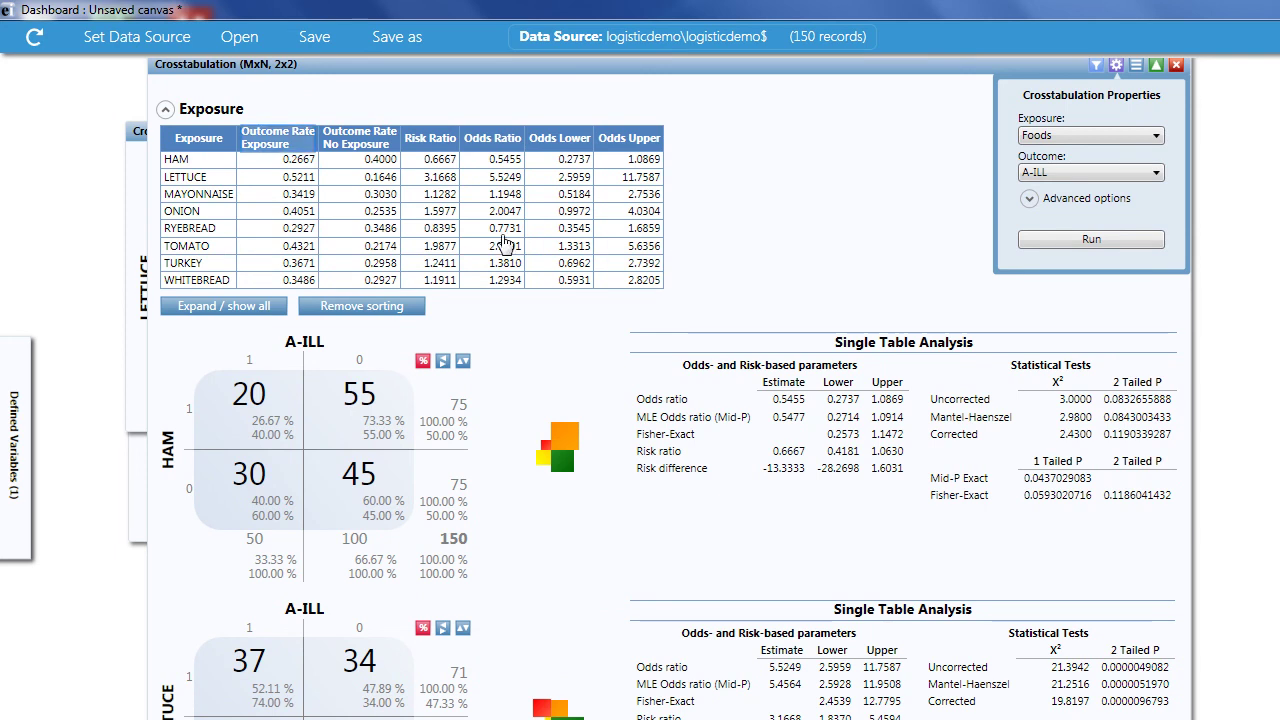
Sort the Foods exposure summary by Outcome Rate Exposure, descending, so LETTUCE is first.
{"action": "left_click", "coordinate": [288, 138]}
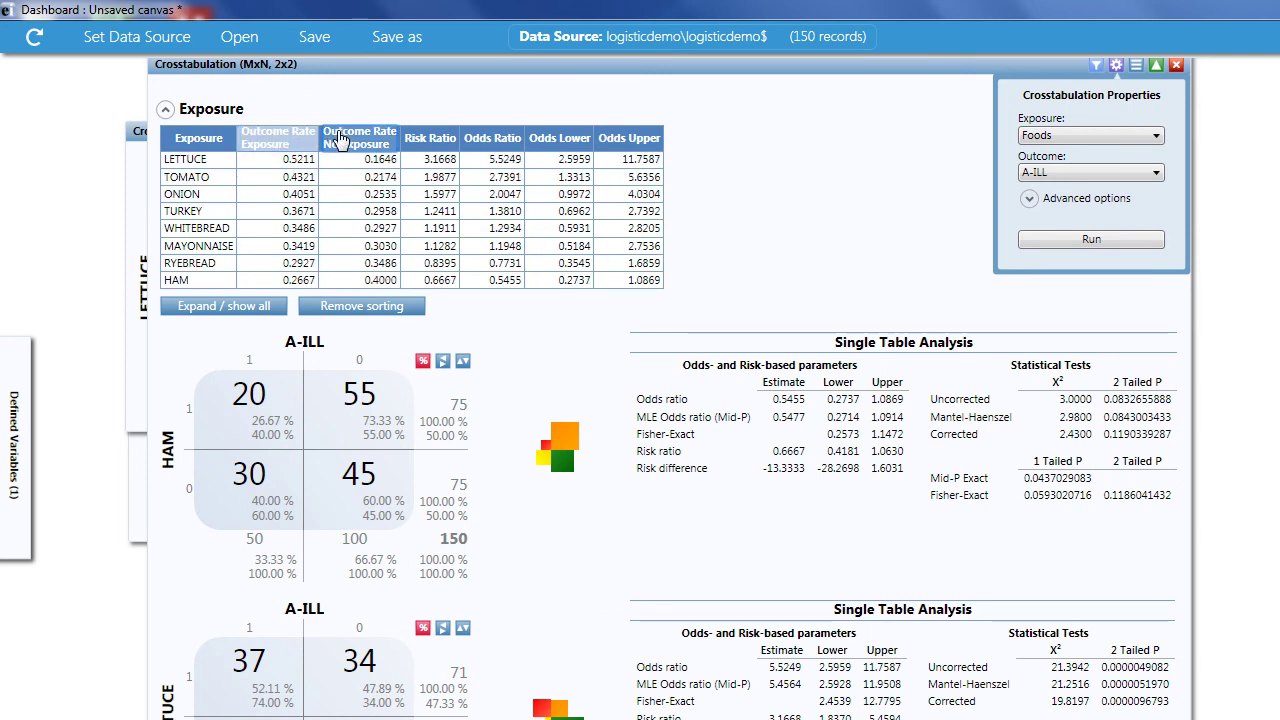
{"action": "left_click", "coordinate": [345, 137]}
{"action": "left_click", "coordinate": [432, 140]}
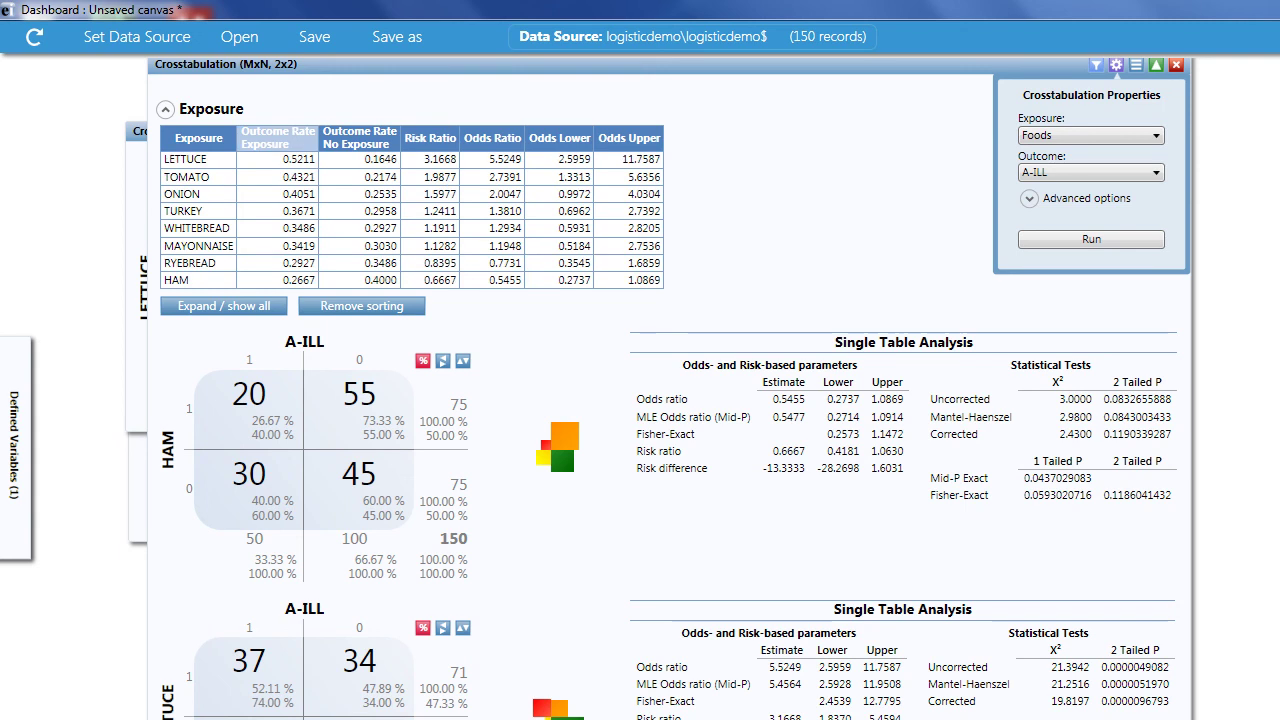